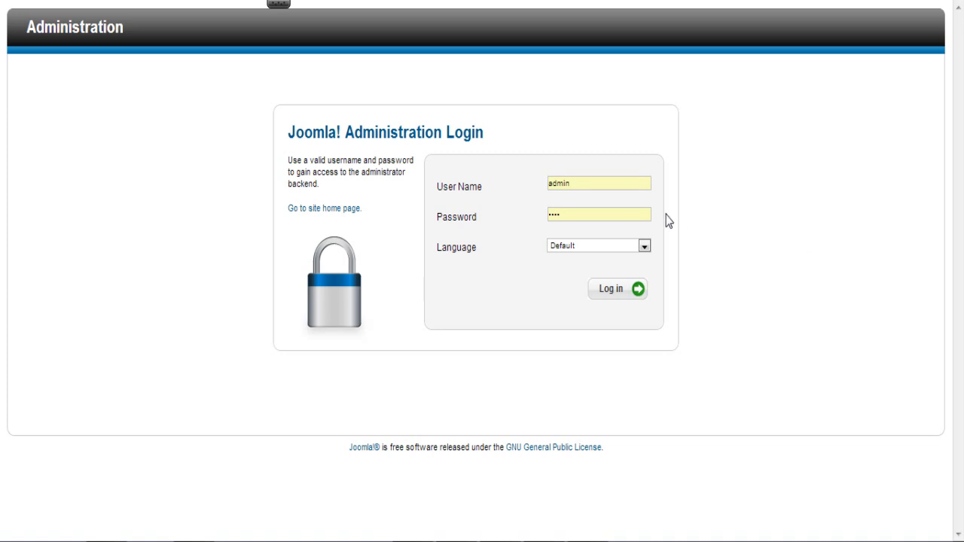
# Step: Log in to the administration backend with the prefilled credentials and open the VirtueMart product categories list
pyautogui.click(624, 290)
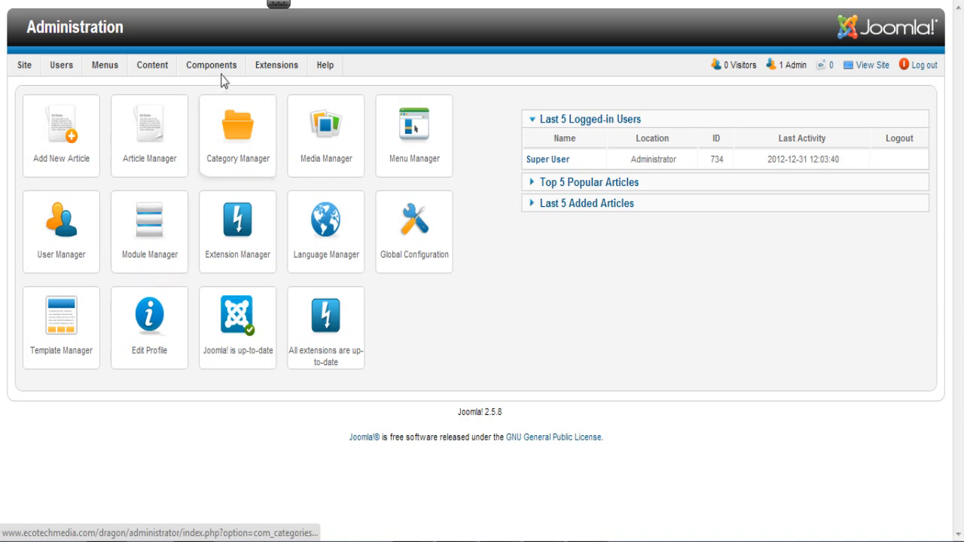
pyautogui.moveTo(217, 64)
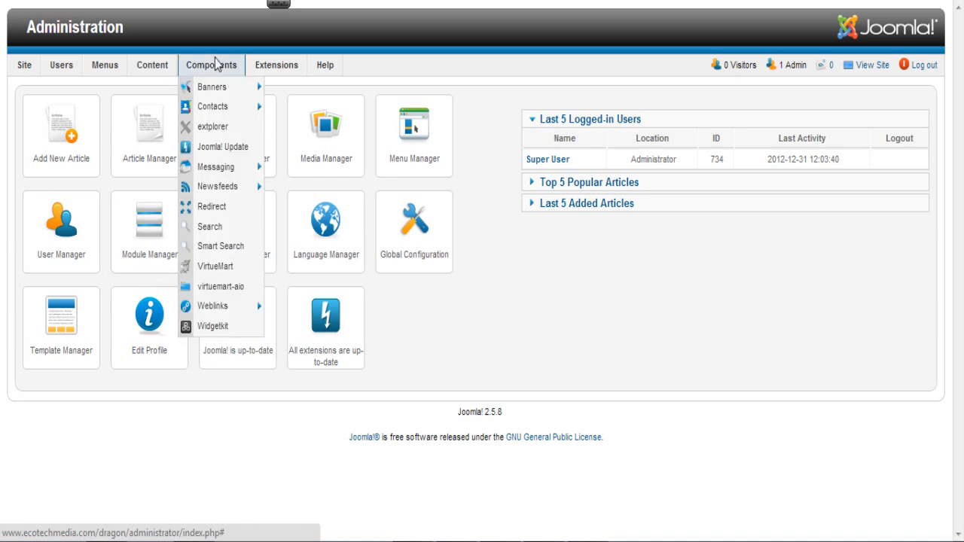
pyautogui.click(237, 270)
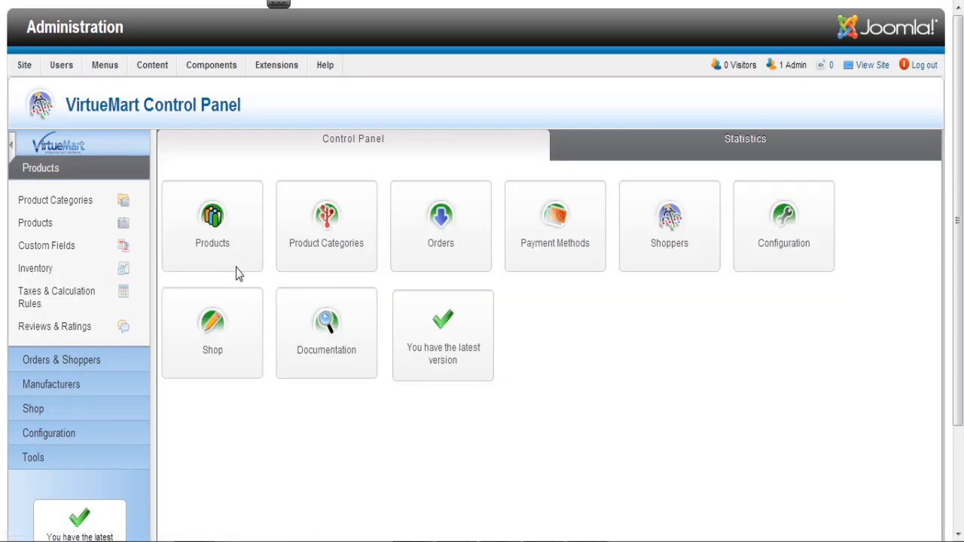
pyautogui.click(332, 260)
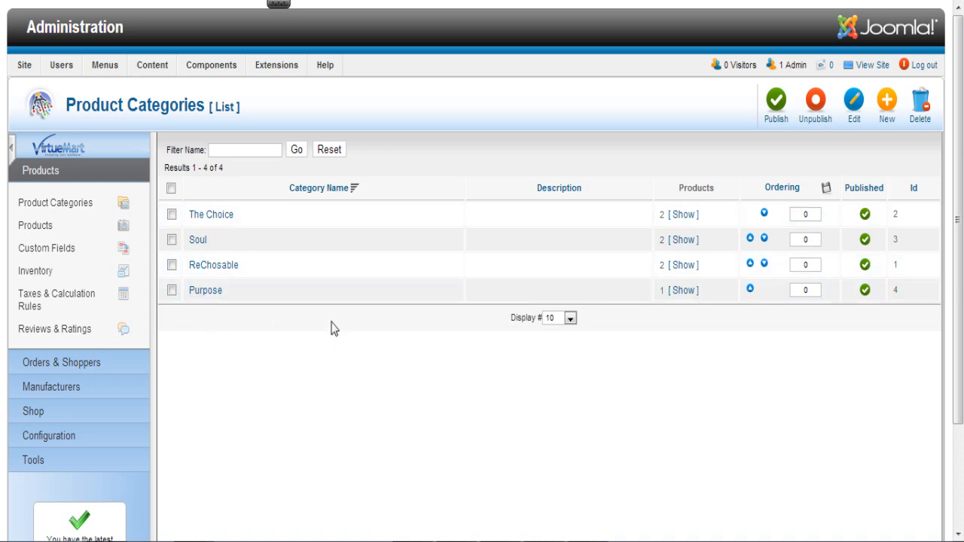
# Step: Start a new product category named Fuel with the description "5ml and 10ml refillable nicotine packs."
pyautogui.click(892, 113)
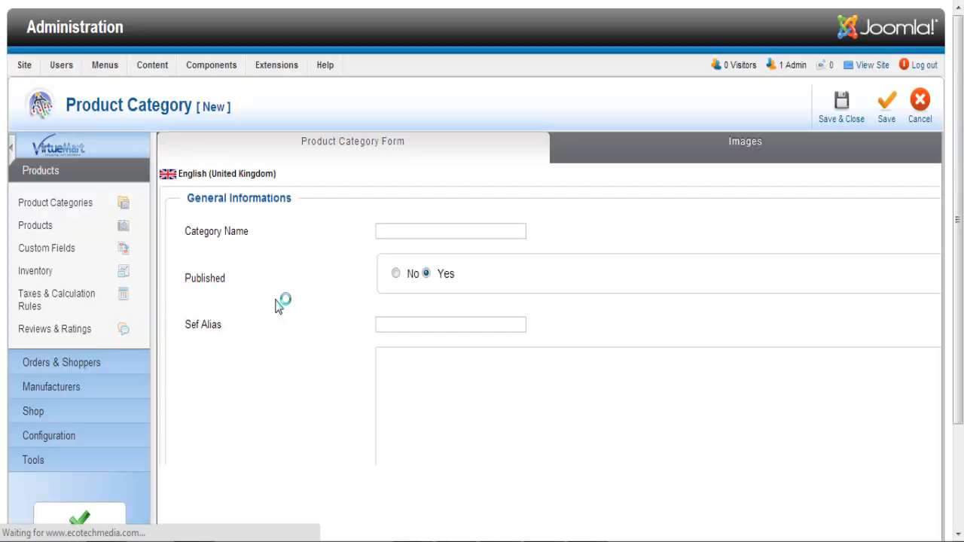
pyautogui.click(424, 244)
pyautogui.moveTo(960, 169); pyautogui.dragTo(962, 381)
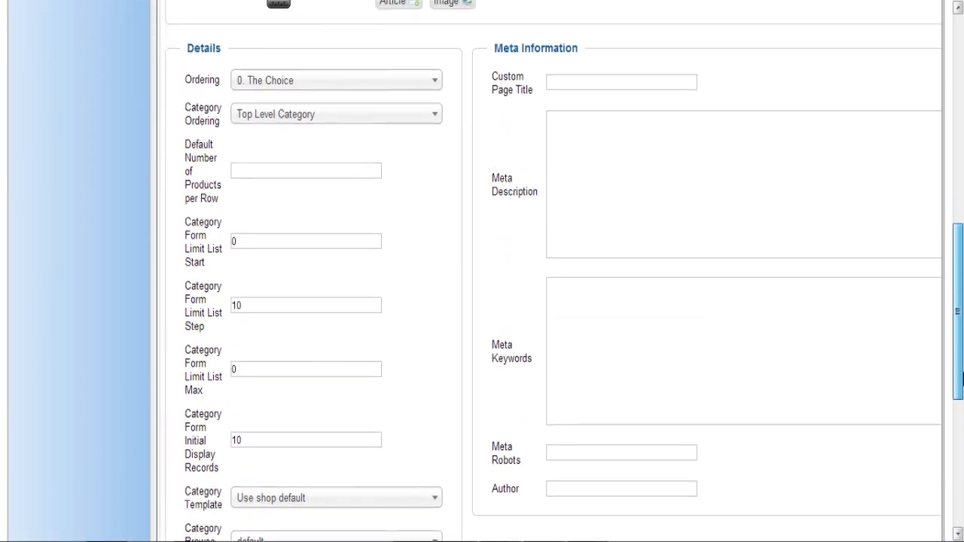
pyautogui.moveTo(961, 380); pyautogui.dragTo(961, 211)
pyautogui.click(452, 134)
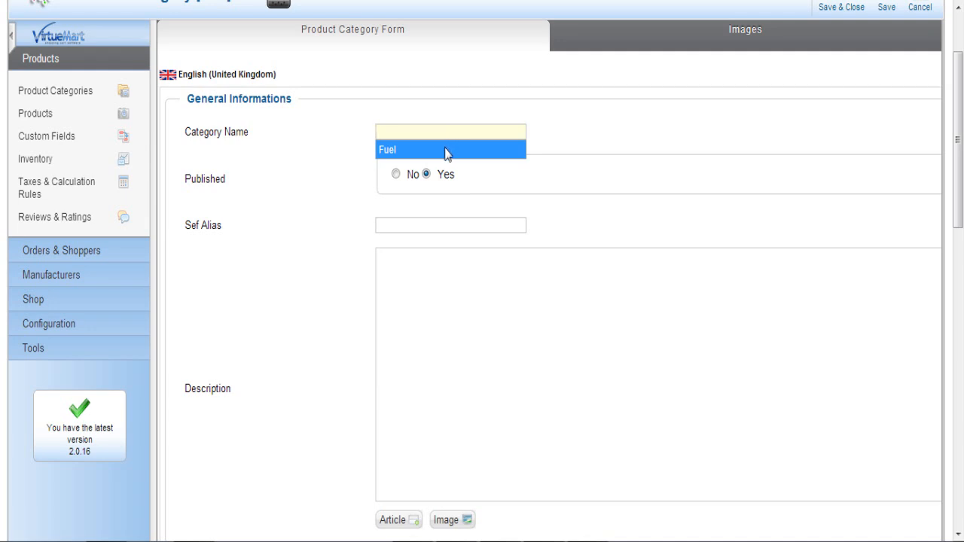
pyautogui.click(446, 151)
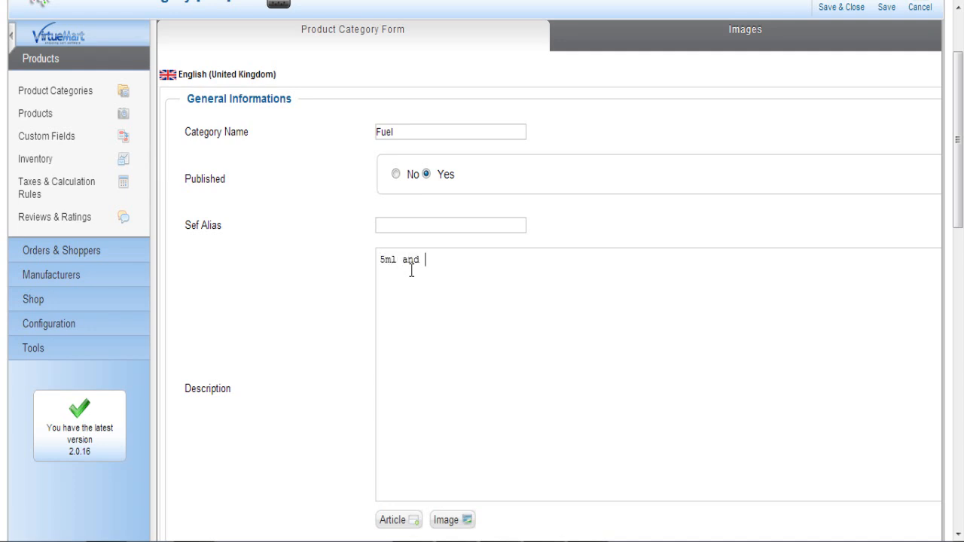
pyautogui.write('refillable nicotine packs.')
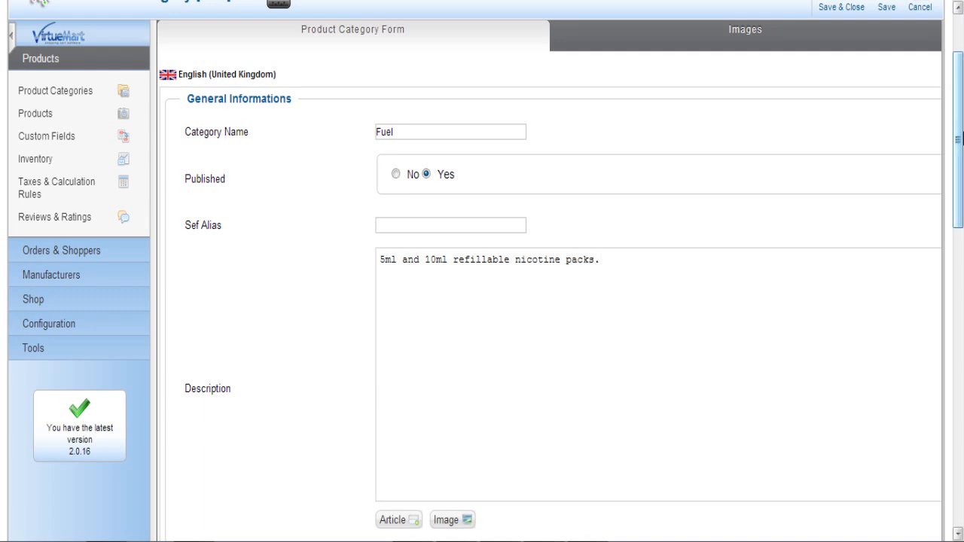
# Step: Examine the Details and Meta Information settings of the new category form without filling them in
pyautogui.moveTo(959, 153); pyautogui.dragTo(959, 312)
pyautogui.click(658, 124)
pyautogui.moveTo(959, 254); pyautogui.dragTo(959, 291)
pyautogui.click(556, 422)
pyautogui.scroll(3, 735, 320)
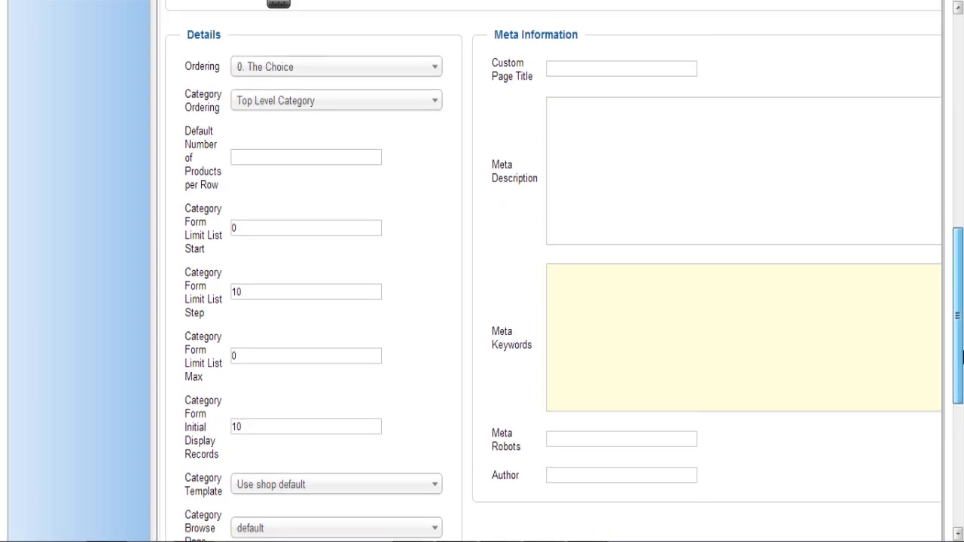
pyautogui.click(611, 223)
pyautogui.click(595, 144)
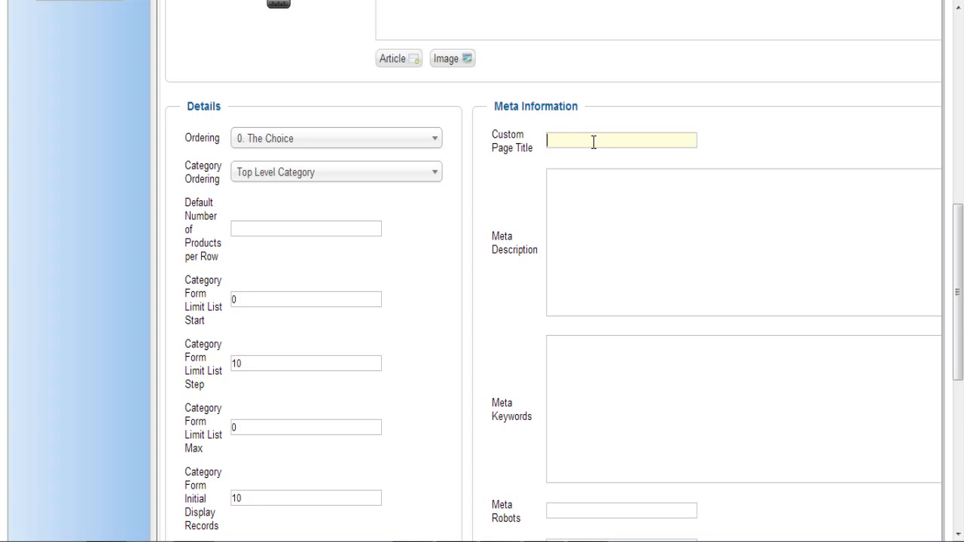
pyautogui.moveTo(958, 290)
pyautogui.mouseDown()
pyautogui.moveTo(934, 91)
pyautogui.moveTo(935, 274)
pyautogui.moveTo(949, 415)
pyautogui.moveTo(955, 295)
pyautogui.mouseUp()
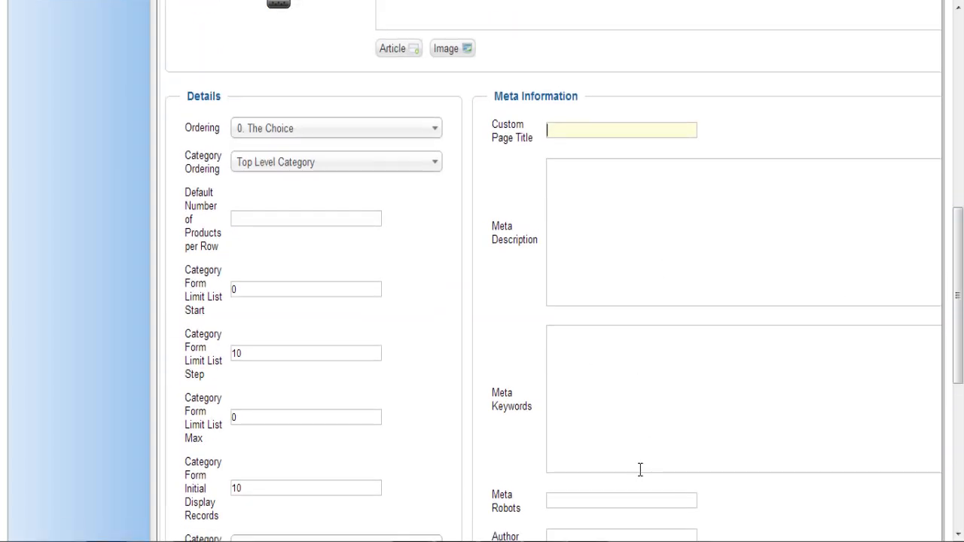
pyautogui.moveTo(961, 332); pyautogui.dragTo(961, 400)
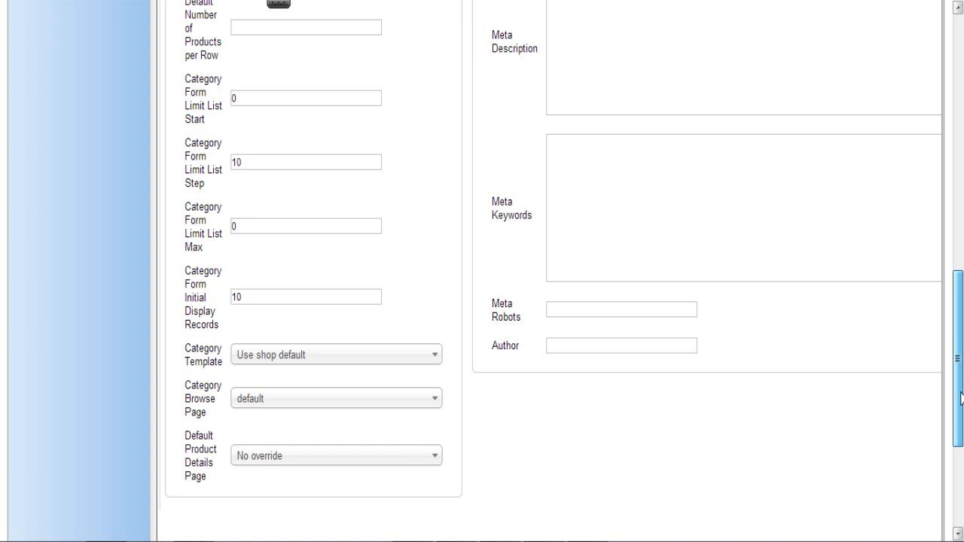
pyautogui.moveTo(961, 399); pyautogui.dragTo(962, 155)
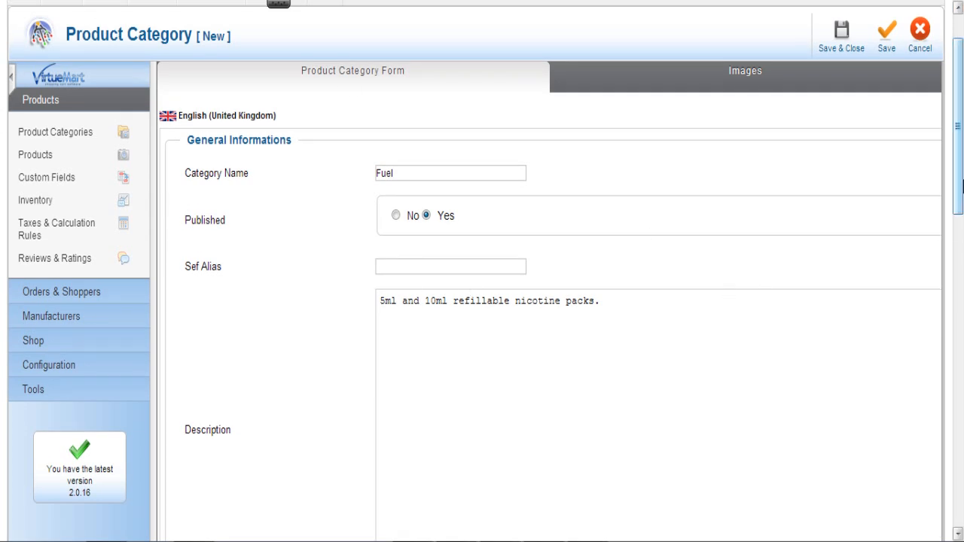
pyautogui.moveTo(960, 186); pyautogui.dragTo(960, 161)
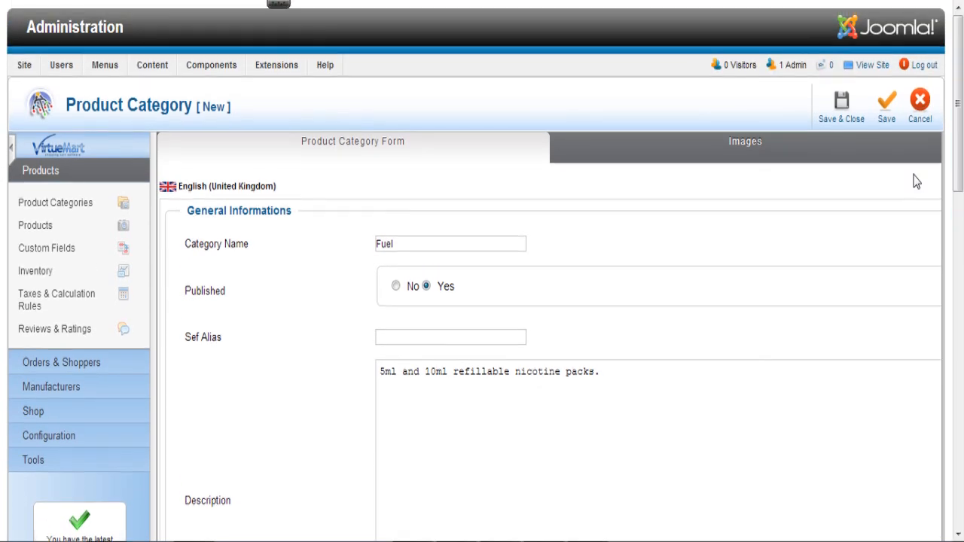
# Step: Choose fuel_5.png from the product images folder as the image to upload for the Fuel category
pyautogui.click(745, 148)
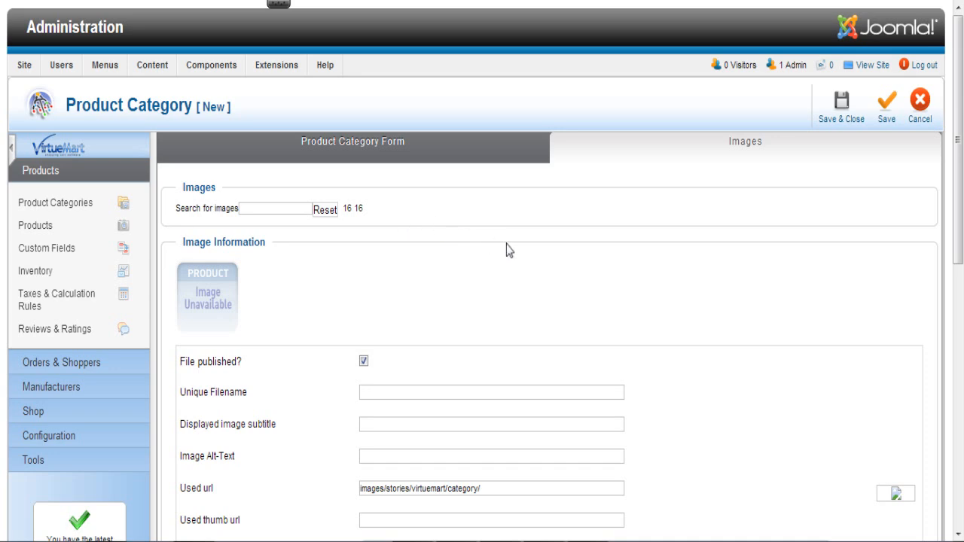
pyautogui.moveTo(960, 215)
pyautogui.mouseDown()
pyautogui.moveTo(962, 336)
pyautogui.moveTo(949, 226)
pyautogui.mouseUp()
pyautogui.click(400, 125)
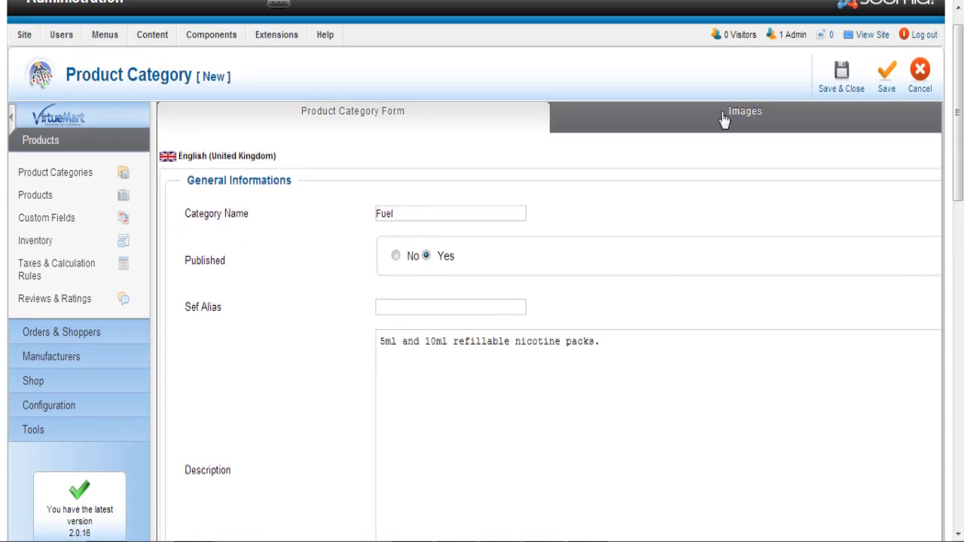
pyautogui.click(721, 127)
pyautogui.moveTo(960, 173); pyautogui.dragTo(962, 286)
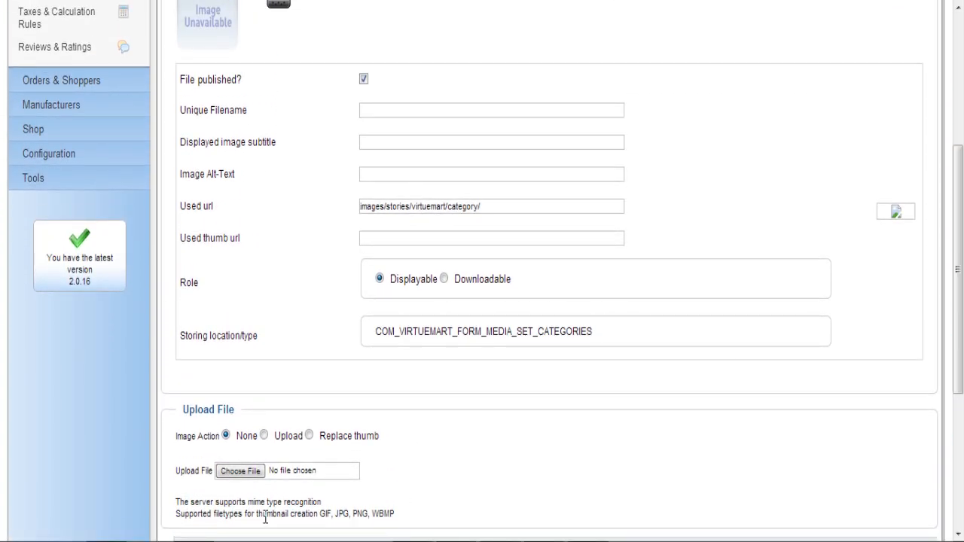
pyautogui.click(249, 470)
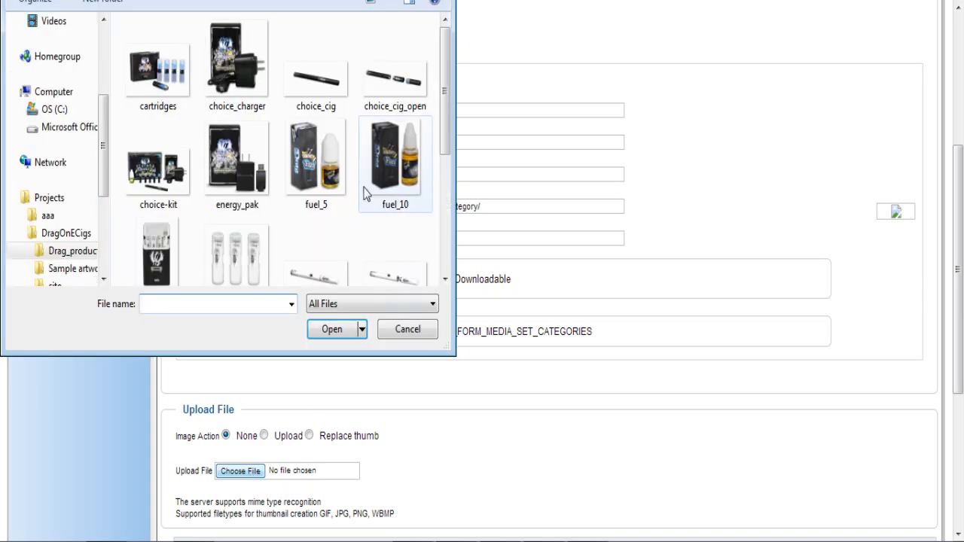
pyautogui.click(316, 162)
pyautogui.click(332, 329)
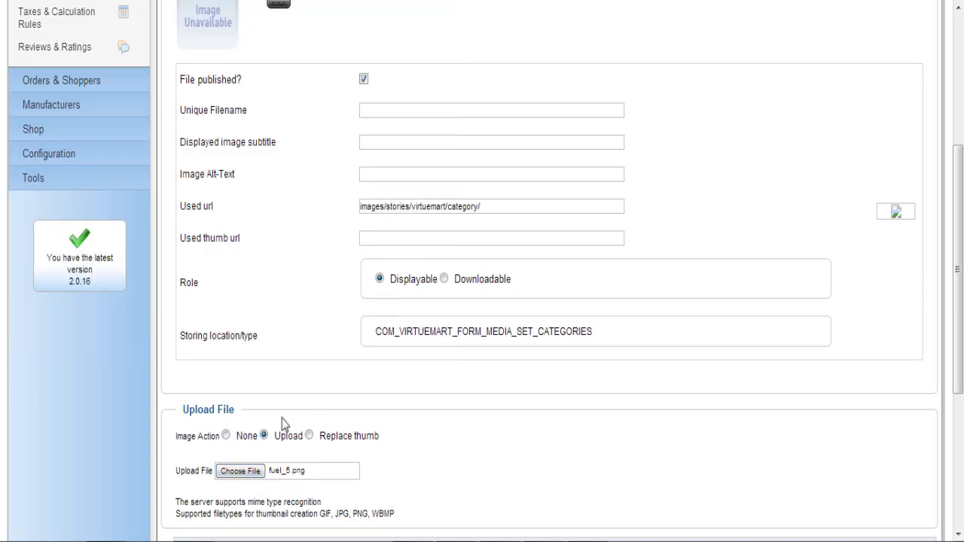
pyautogui.click(292, 473)
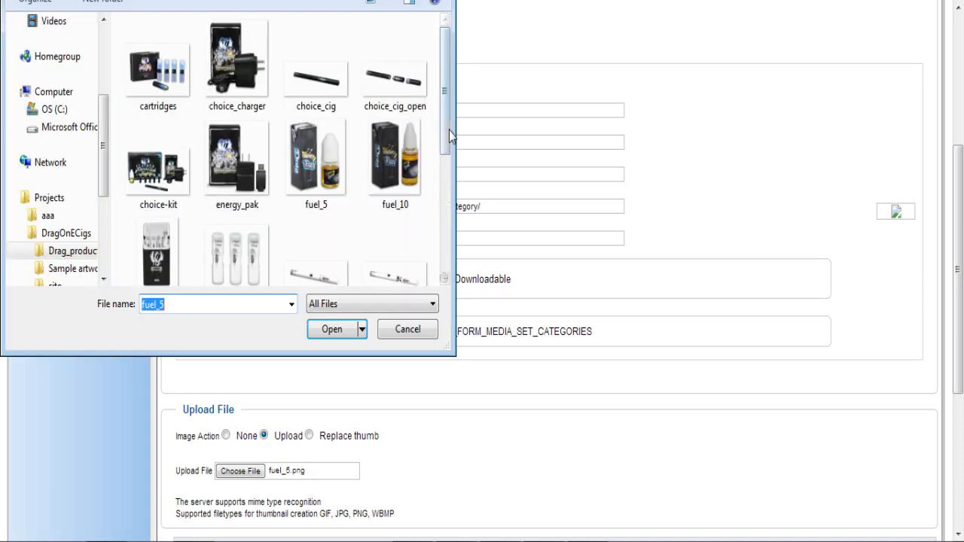
pyautogui.click(332, 329)
# Step: Set the category image's unique filename to fuel_5.png, then save and close the category
pyautogui.click(454, 112)
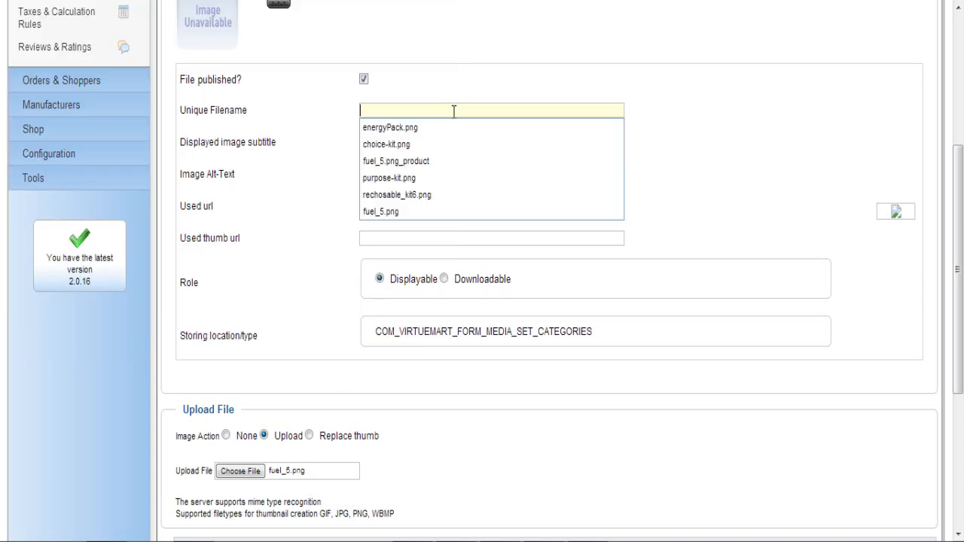
pyautogui.click(414, 214)
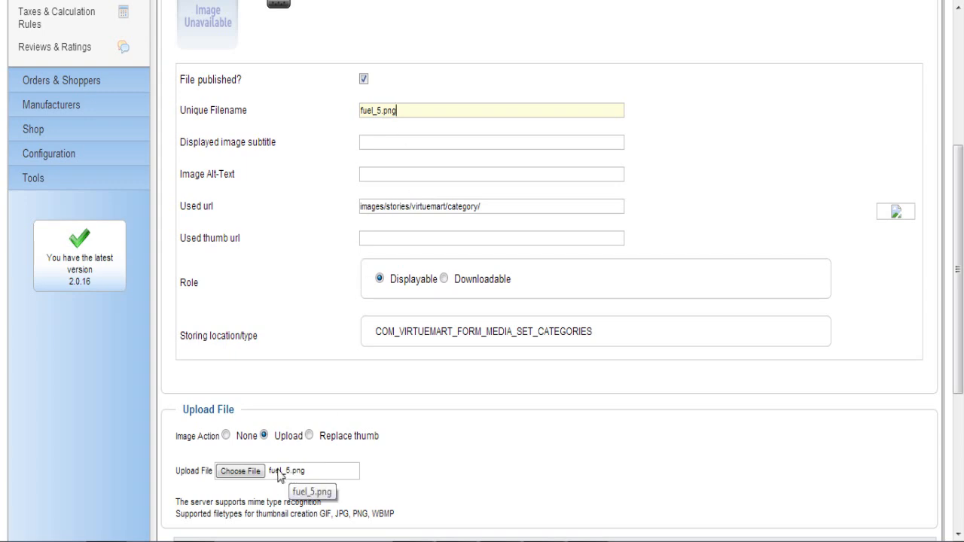
pyautogui.scroll(-3, 885, 195)
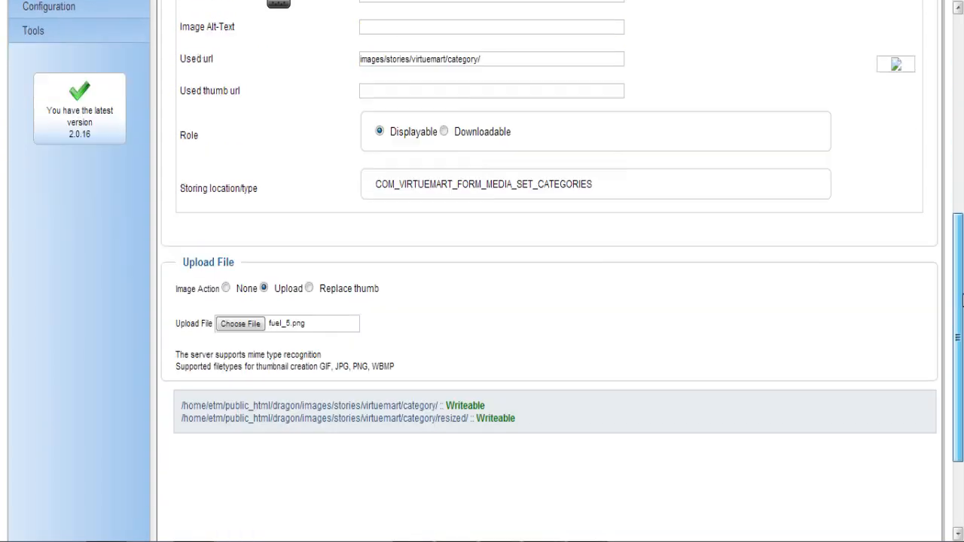
pyautogui.scroll(6, 884, 196)
pyautogui.click(855, 110)
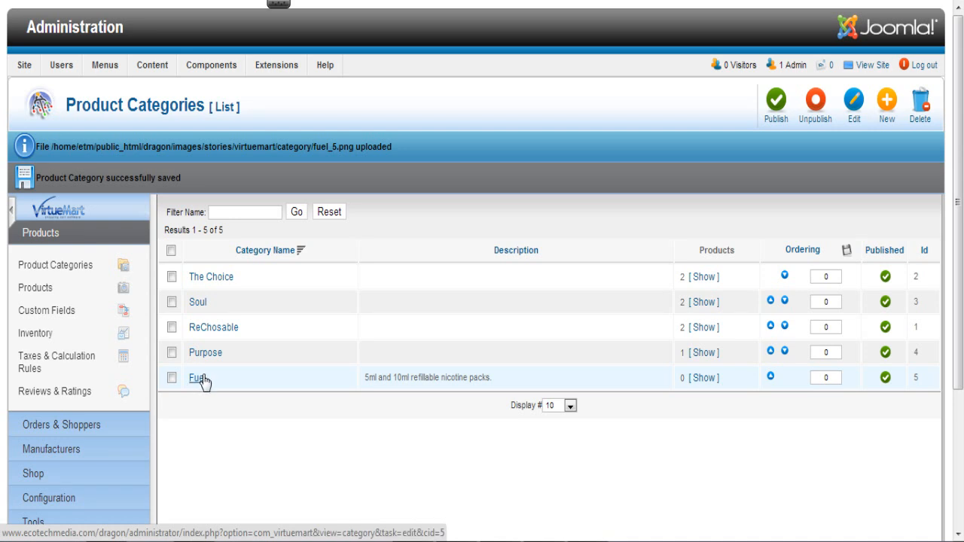
# Step: Open the list of menu items belonging to the Main Menu
pyautogui.moveTo(107, 76)
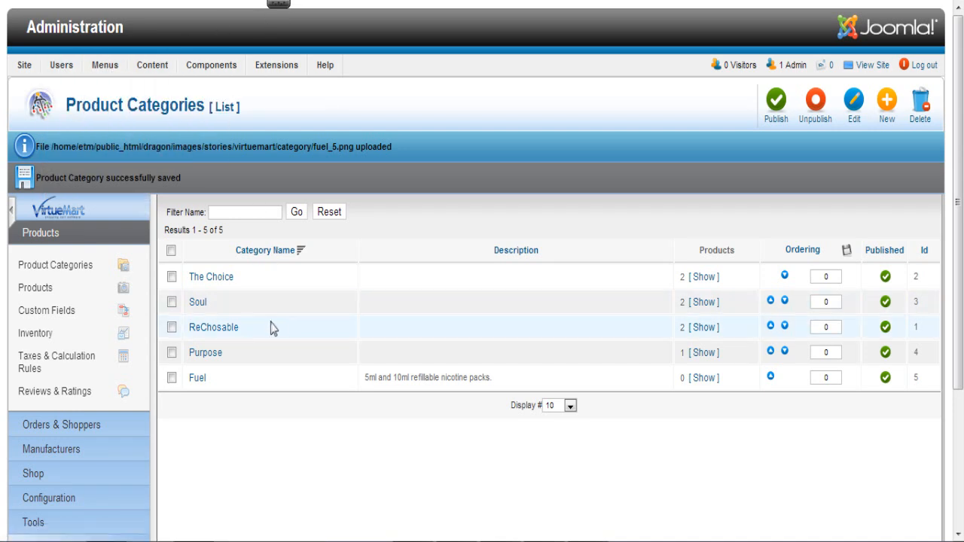
pyautogui.moveTo(109, 111)
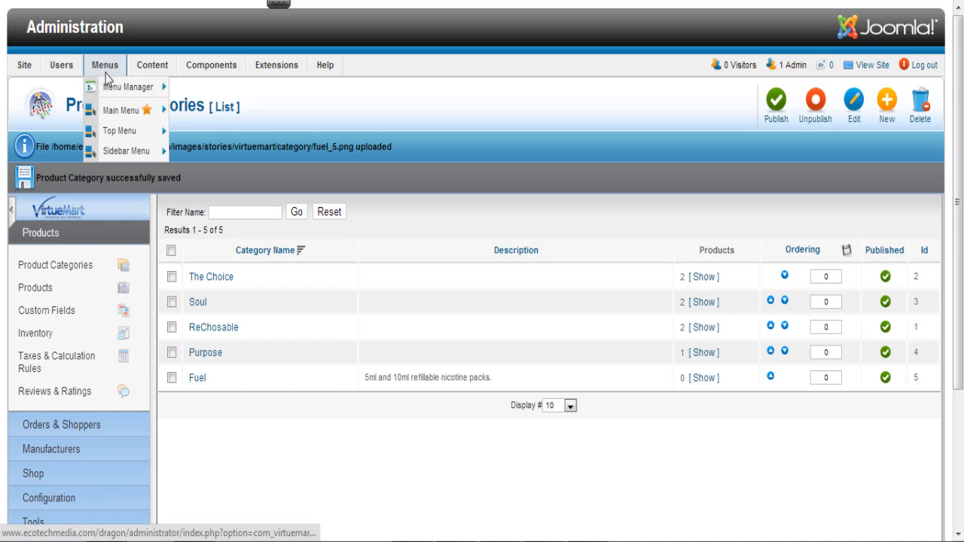
pyautogui.click(117, 112)
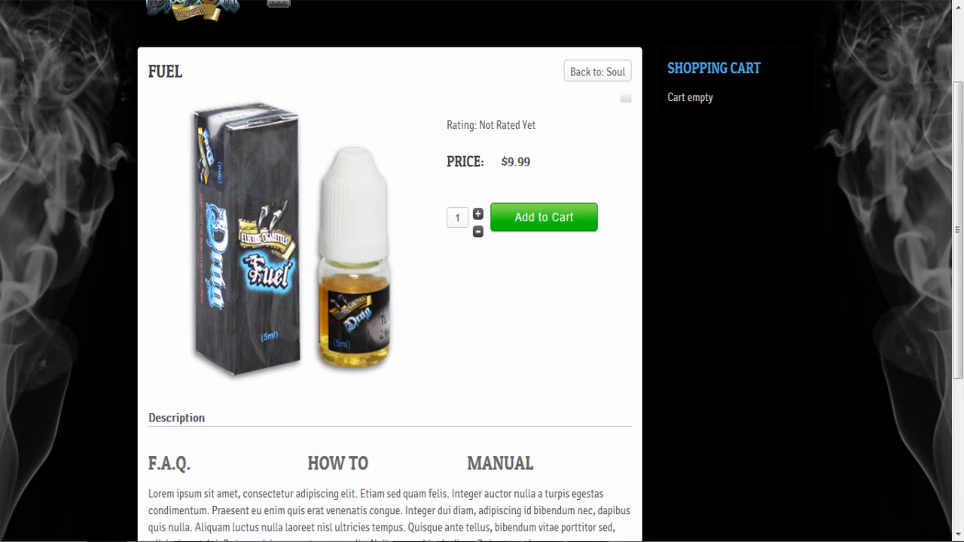
# Step: Review the storefront's navigation menu by visiting the Home page and the ReChosable category page
pyautogui.scroll(3, 961, 76)
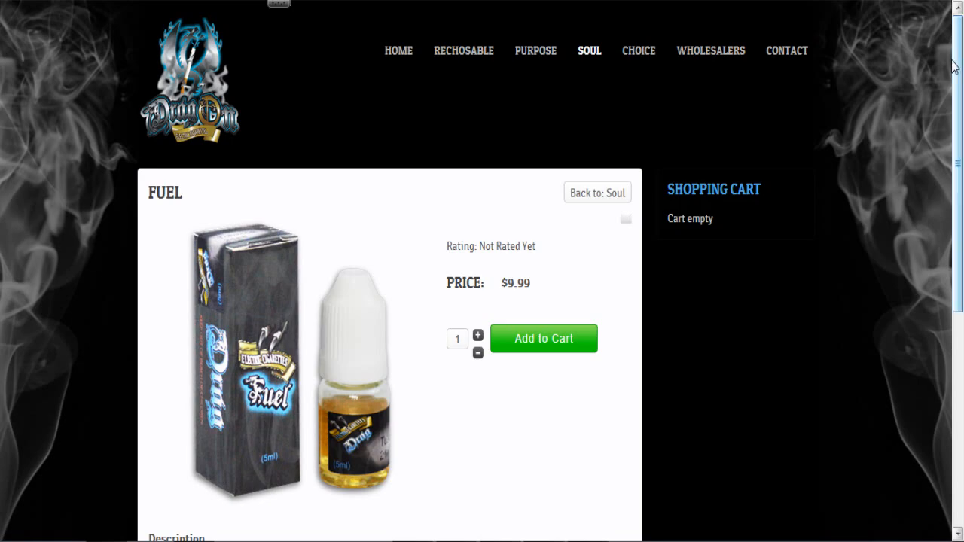
pyautogui.click(411, 54)
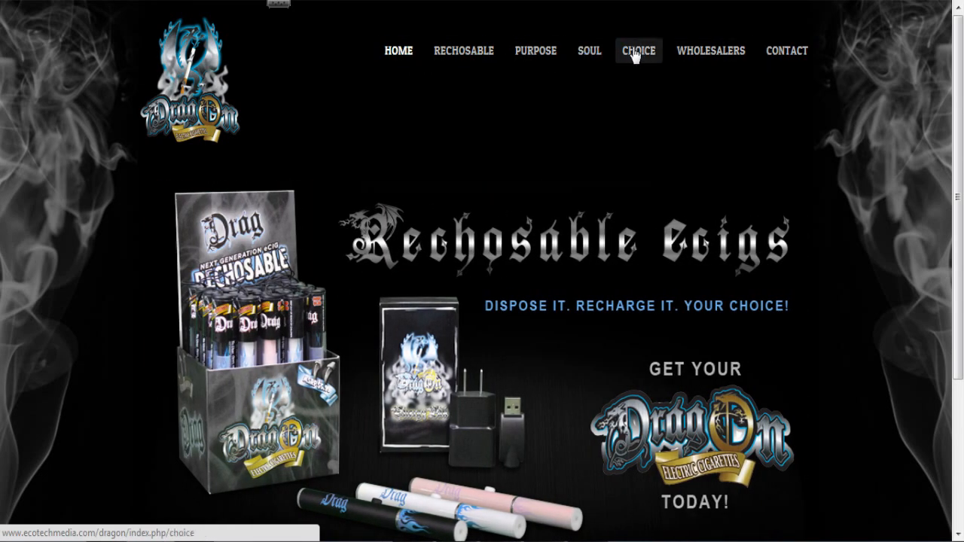
pyautogui.click(483, 47)
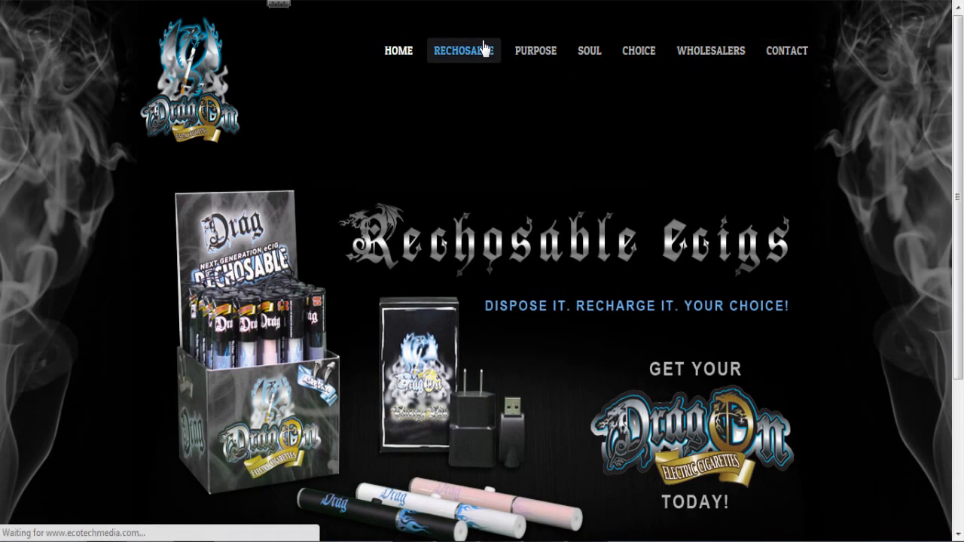
pyautogui.scroll(-1, 939, 169)
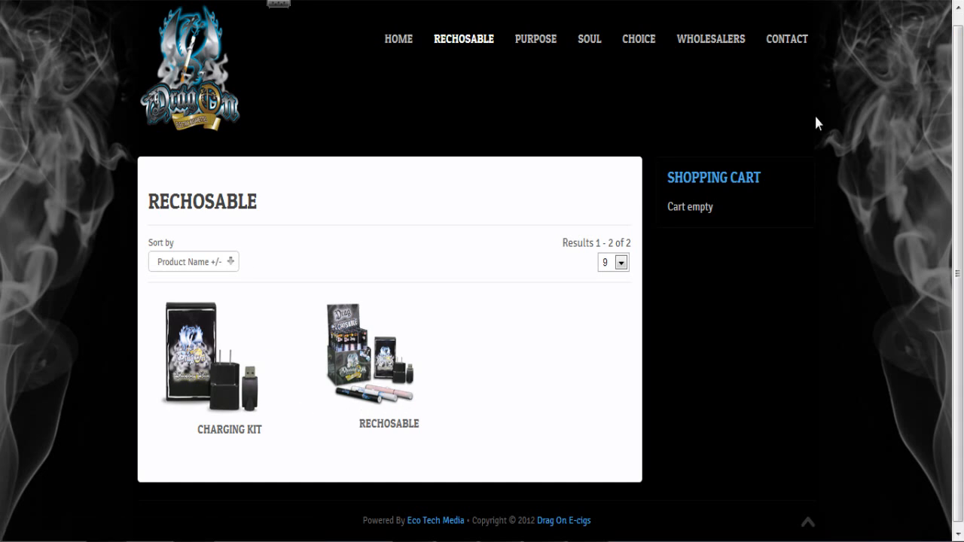
pyautogui.scroll(1, 595, 60)
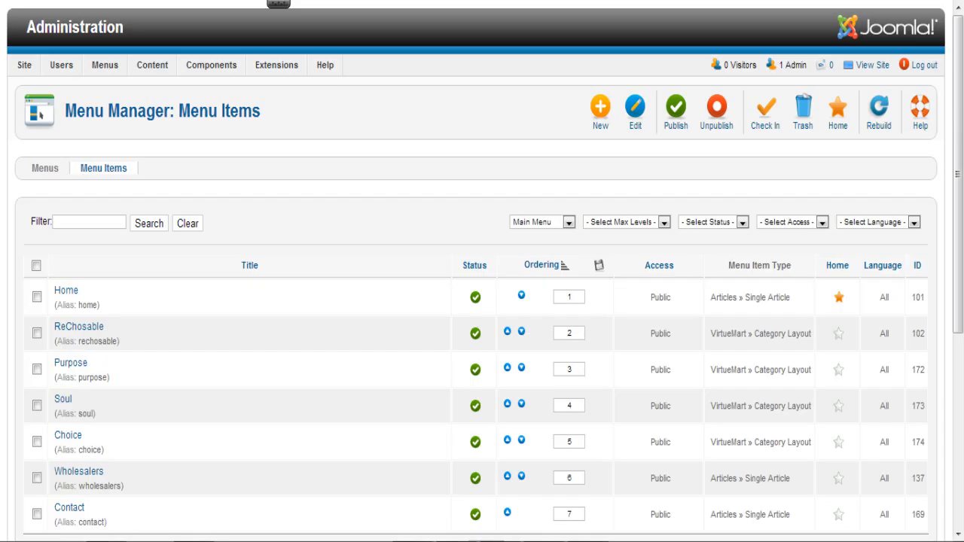
# Step: Reload the Main Menu's item list in the administration and review its entries and their menu item types
pyautogui.moveTo(105, 65)
pyautogui.moveTo(114, 111)
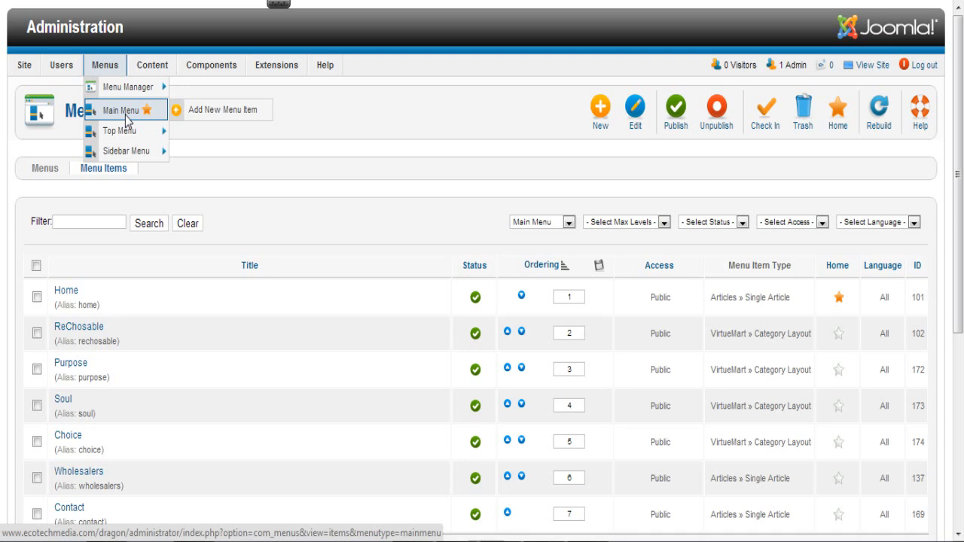
pyautogui.click(126, 112)
pyautogui.scroll(-4, 960, 271)
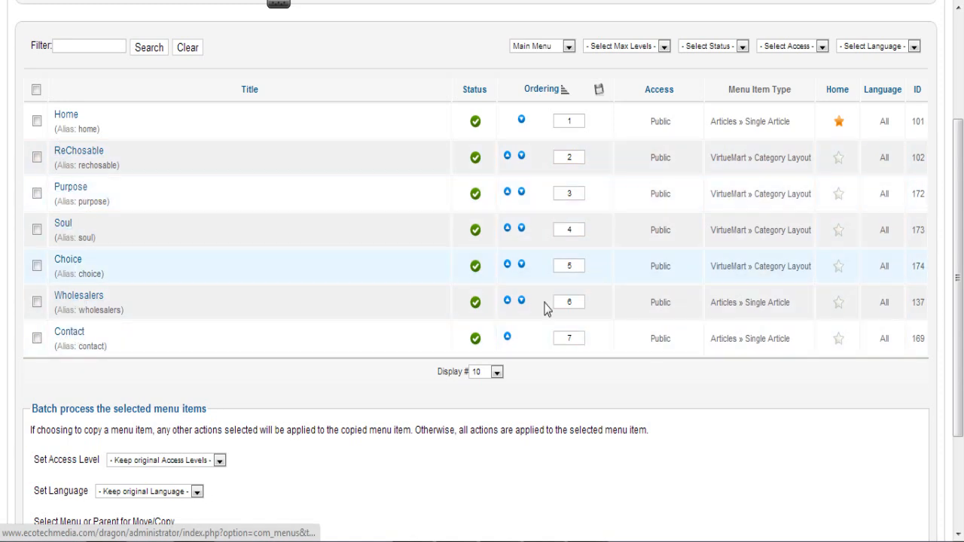
# Step: Start a new menu item for the Main Menu and set its type to VirtueMart's Category Layout
pyautogui.scroll(4, 962, 226)
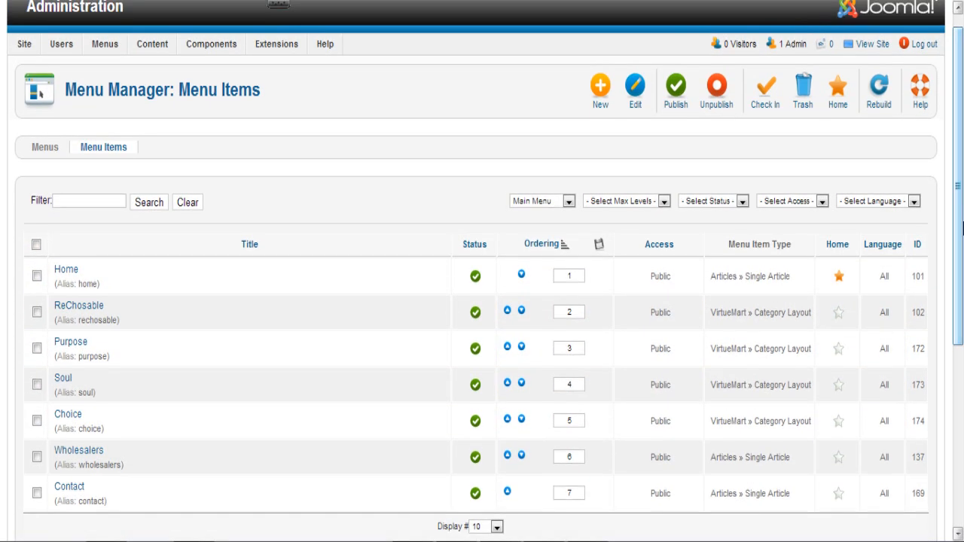
pyautogui.click(600, 85)
pyautogui.scroll(1, 601, 87)
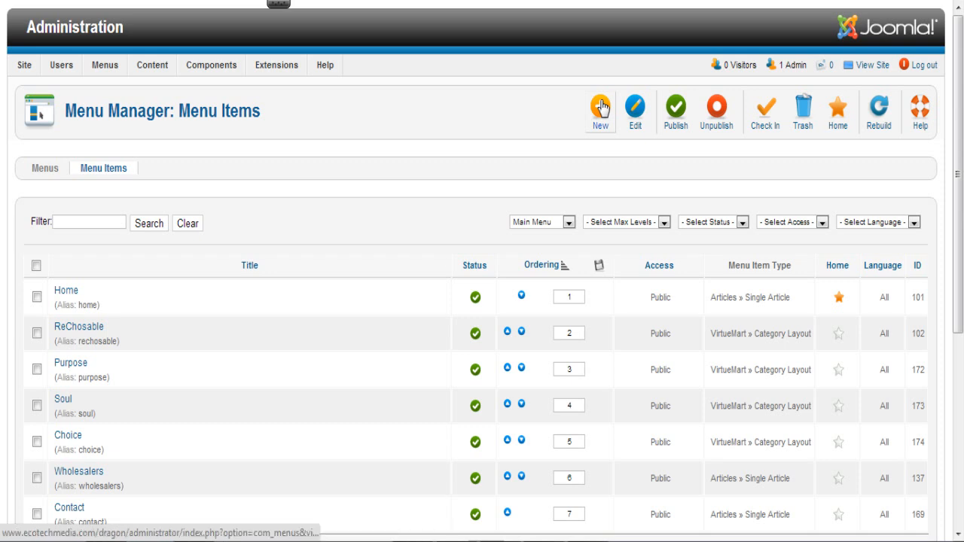
pyautogui.click(602, 108)
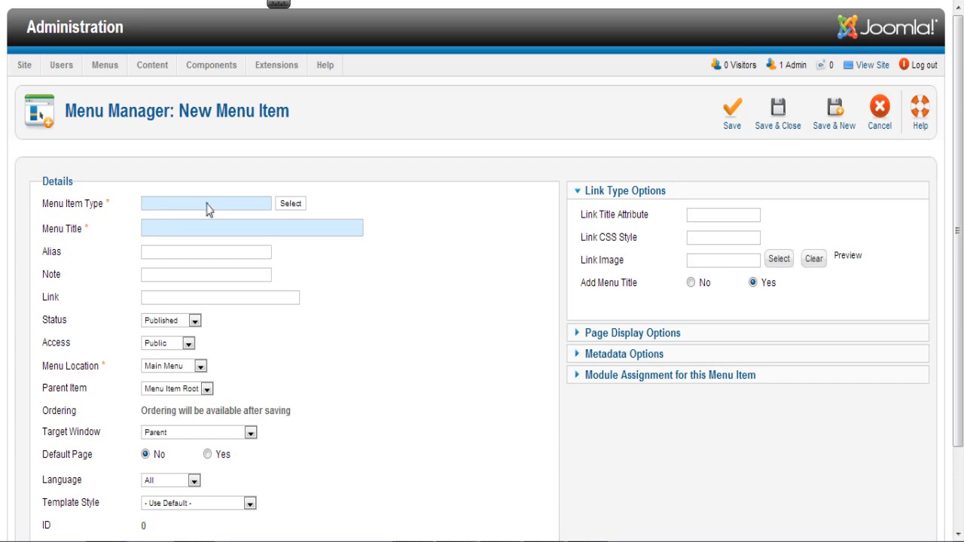
pyautogui.click(292, 205)
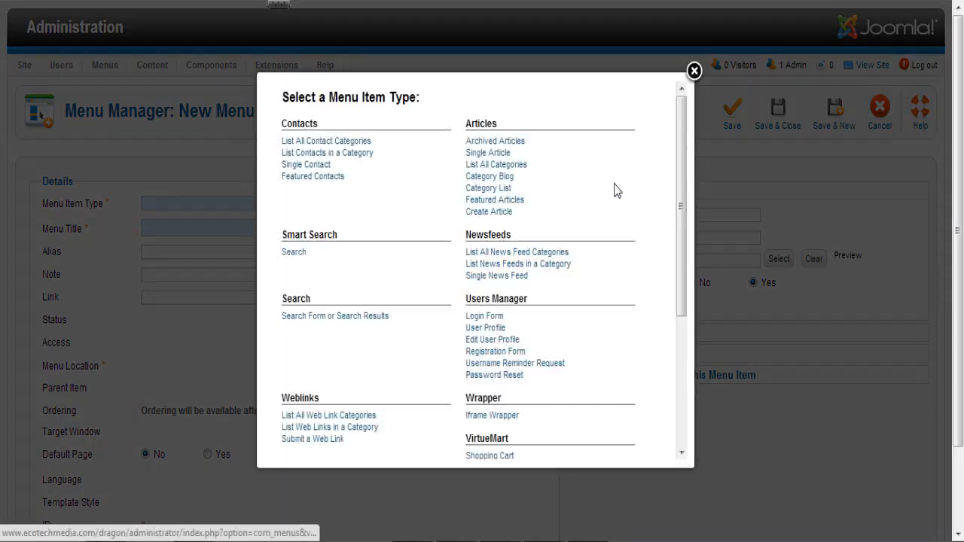
pyautogui.moveTo(685, 130); pyautogui.dragTo(693, 259)
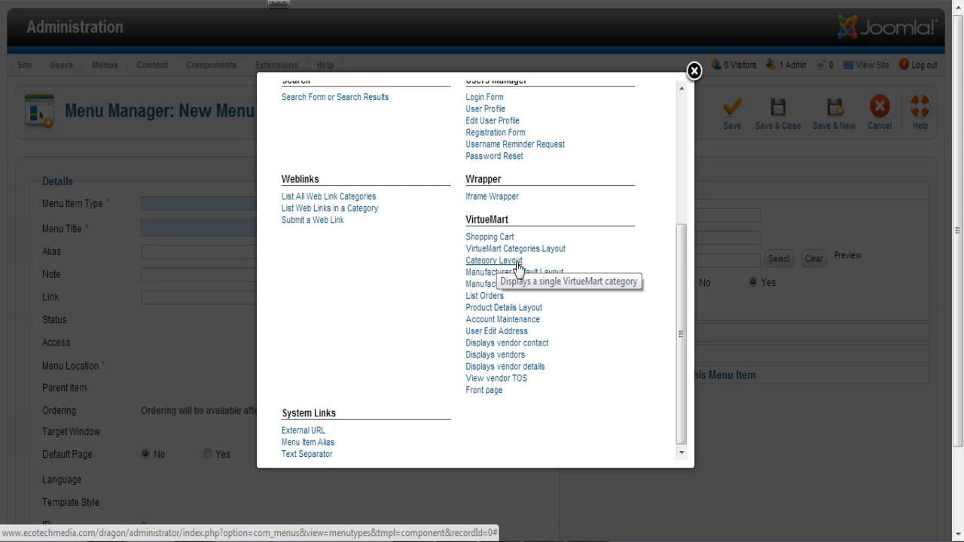
pyautogui.click(519, 264)
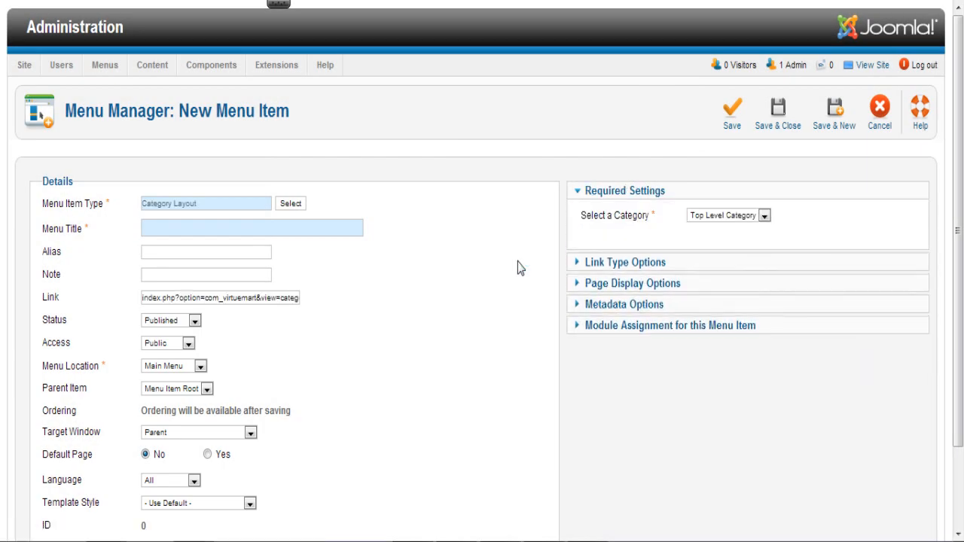
pyautogui.click(291, 204)
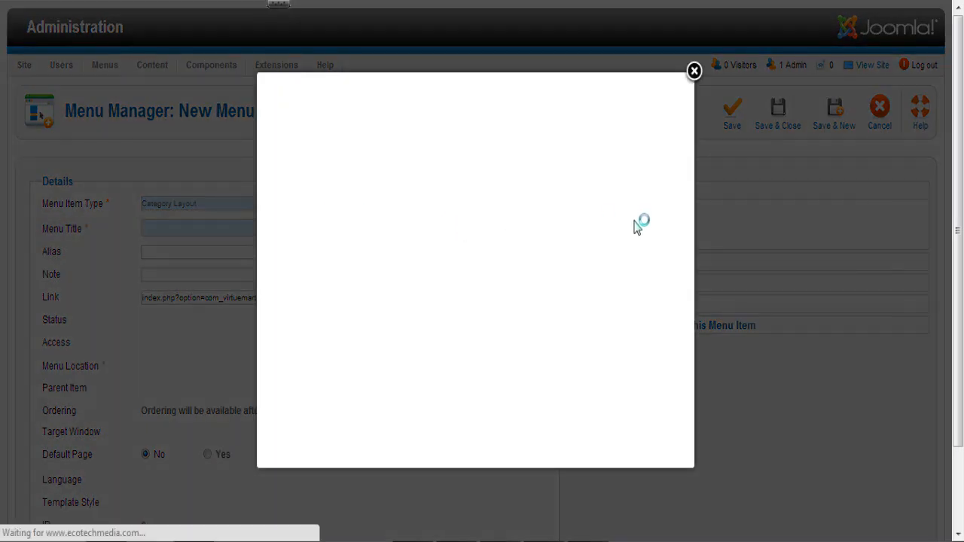
pyautogui.moveTo(682, 217); pyautogui.dragTo(682, 331)
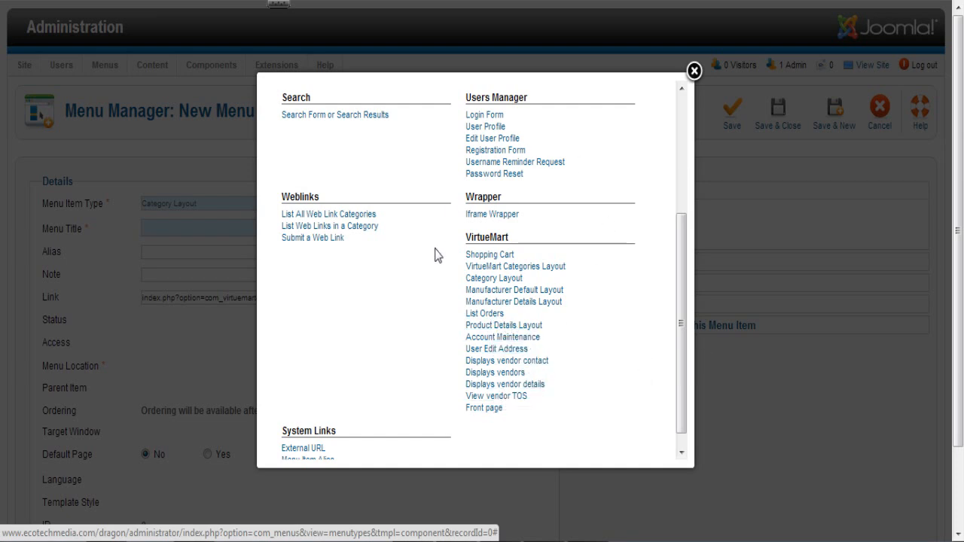
pyautogui.click(514, 280)
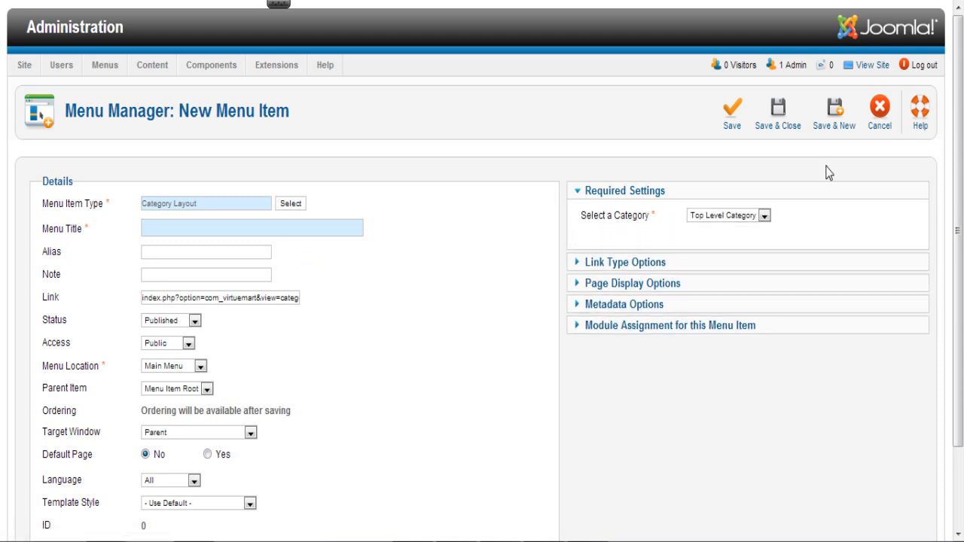
# Step: Link the new menu item to the Fuel category and enter Fuel as its menu title
pyautogui.click(733, 220)
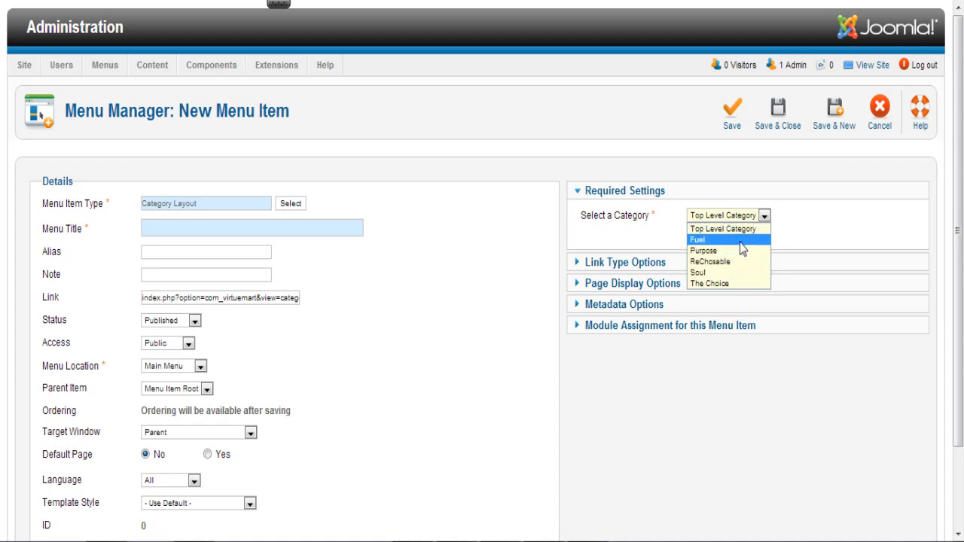
pyautogui.click(742, 241)
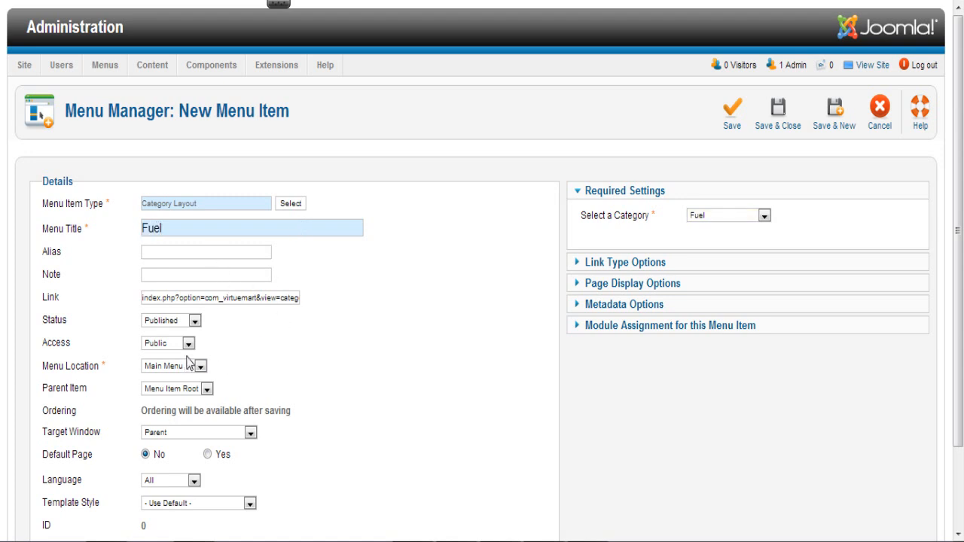
# Step: Examine the new menu item's link type, page display, metadata and module assignment options
pyautogui.scroll(-3, 904, 365)
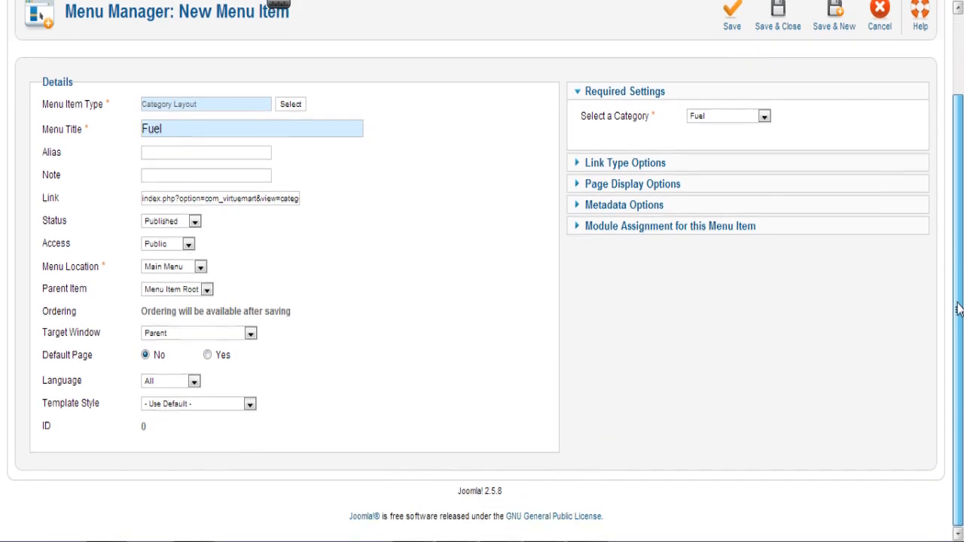
pyautogui.click(647, 165)
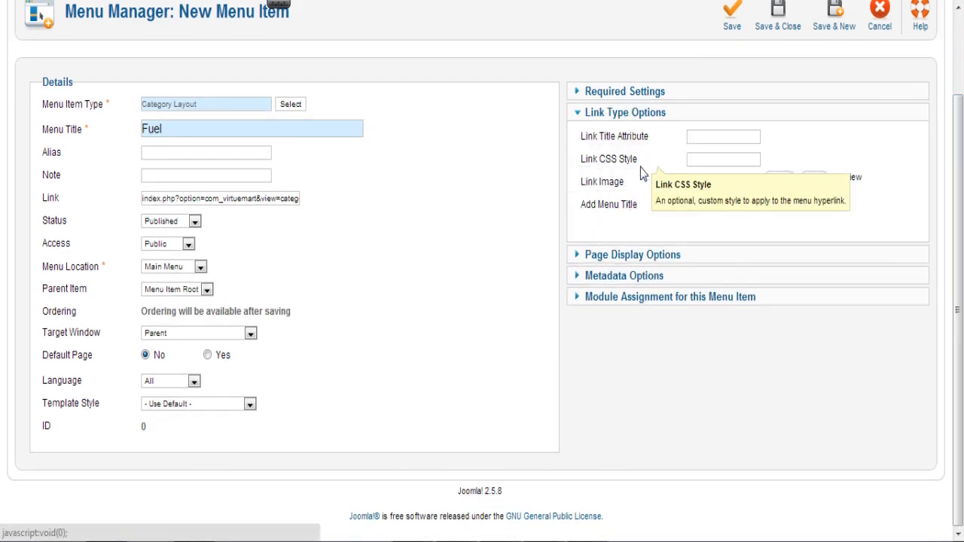
pyautogui.click(618, 253)
pyautogui.click(612, 275)
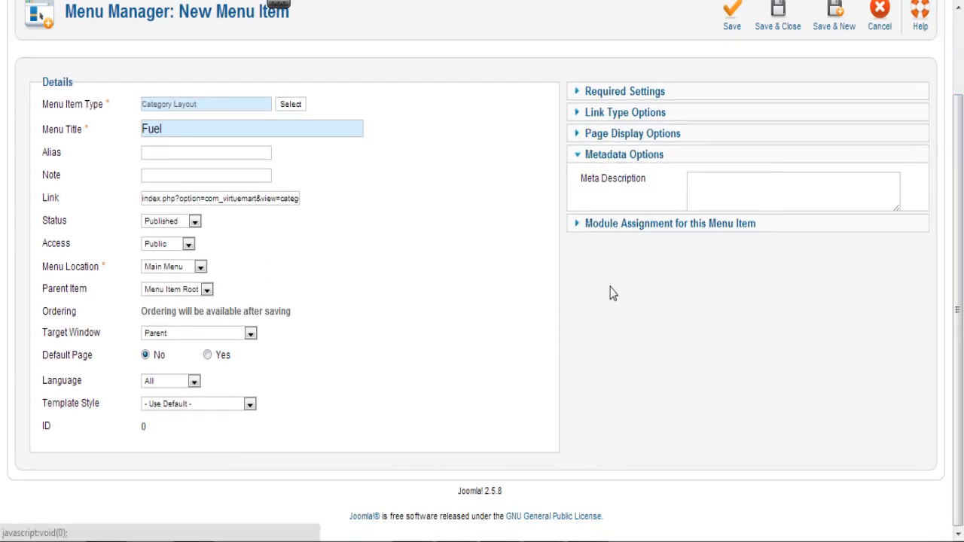
pyautogui.click(609, 351)
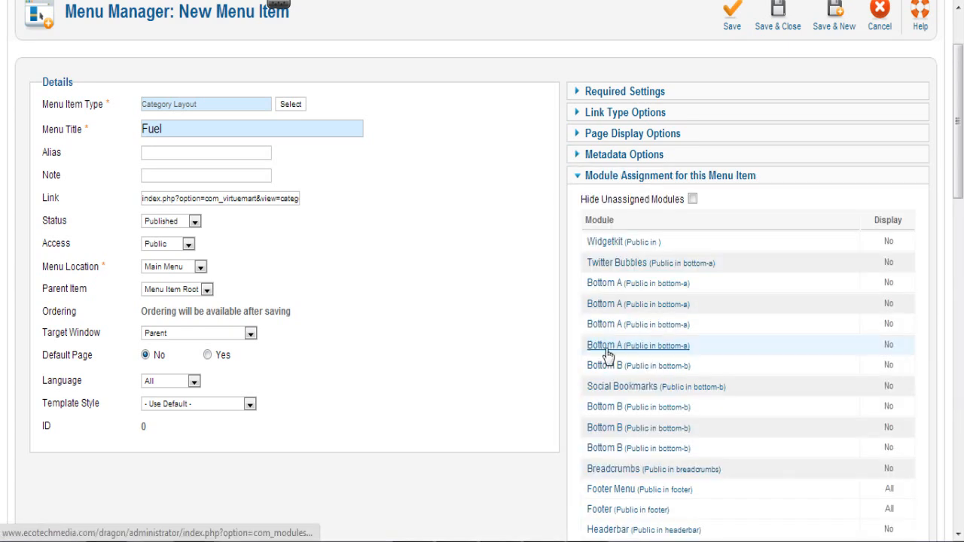
pyautogui.click(607, 177)
pyautogui.click(601, 156)
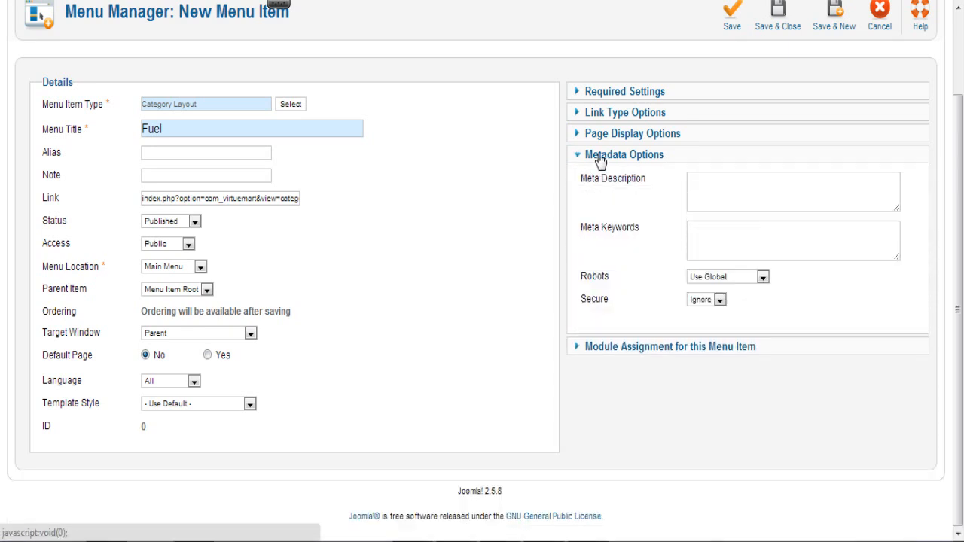
pyautogui.click(616, 158)
pyautogui.moveTo(962, 198); pyautogui.dragTo(962, 149)
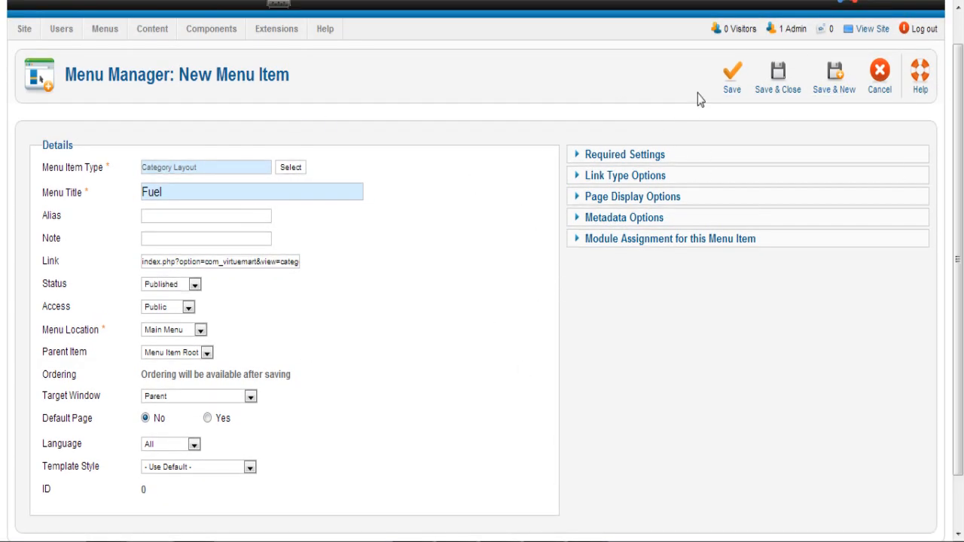
# Step: Save and close the Fuel menu item, then reload the storefront to check its navigation menu
pyautogui.click(778, 75)
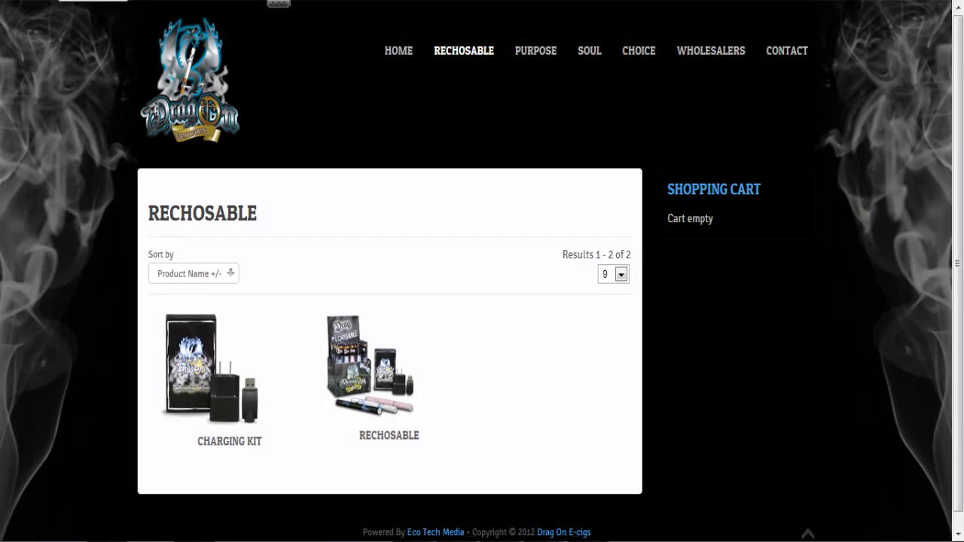
pyautogui.press('F5')
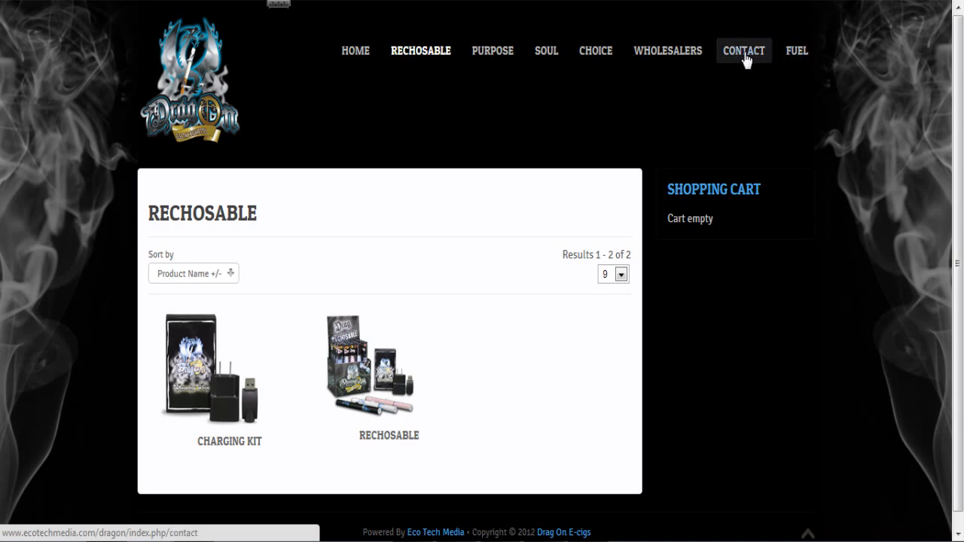
# Step: Return to the Main Menu's item list and move the Fuel item up one position, above Contact
pyautogui.click(376, 1)
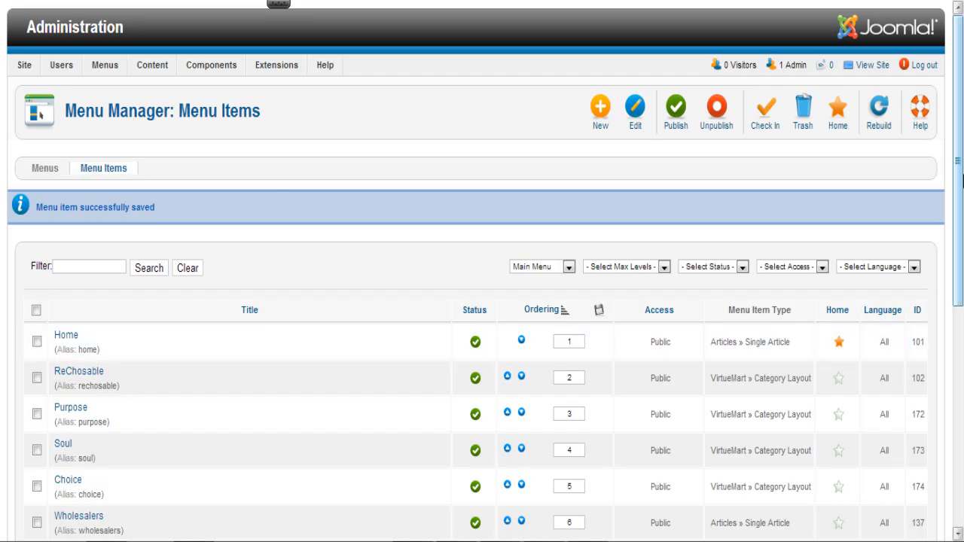
pyautogui.scroll(-3, 486, 405)
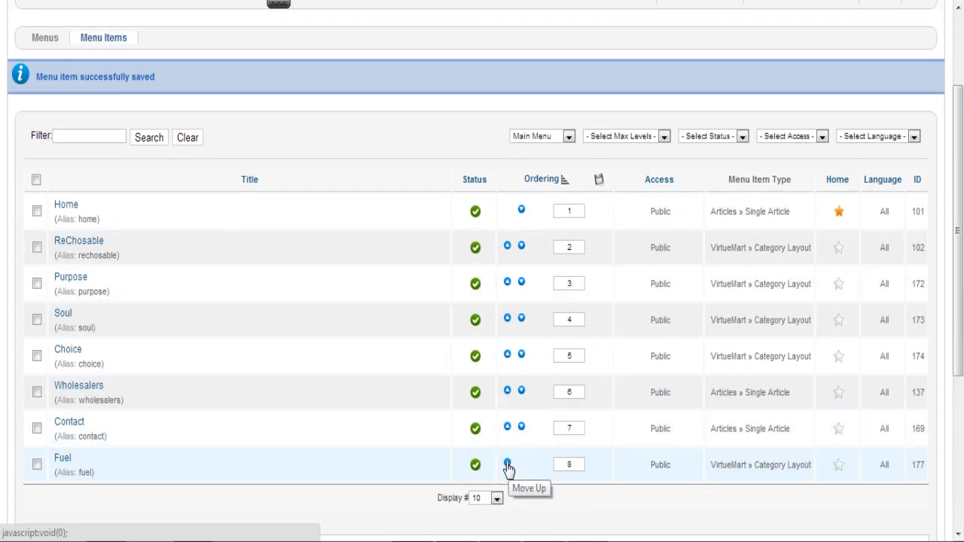
pyautogui.click(508, 465)
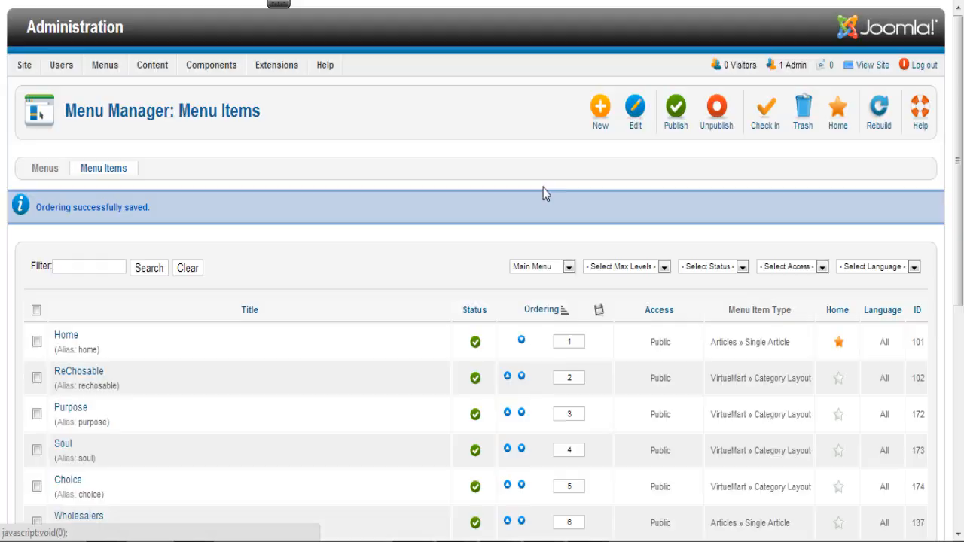
# Step: Unpublish the Fuel menu item and check the storefront's navigation menu without it
pyautogui.scroll(-4, 573, 316)
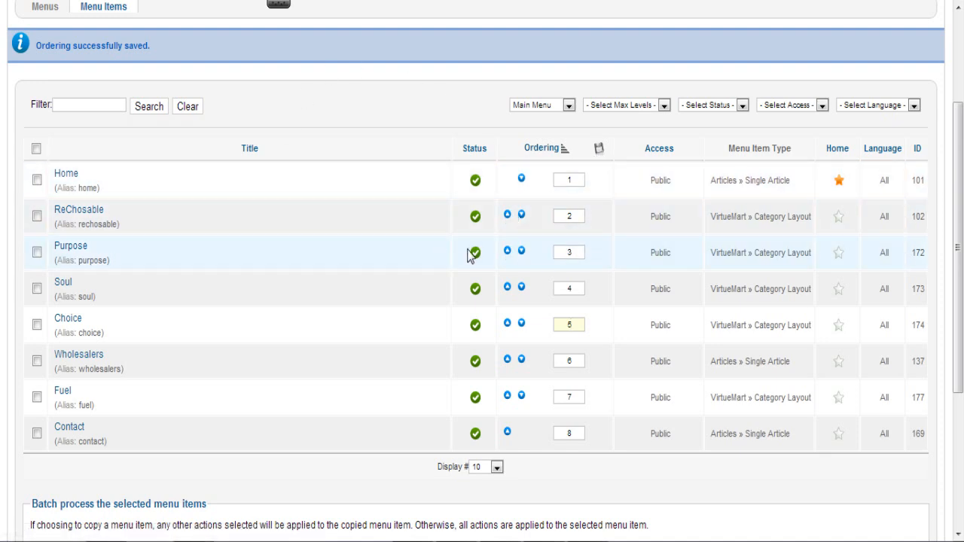
pyautogui.click(476, 397)
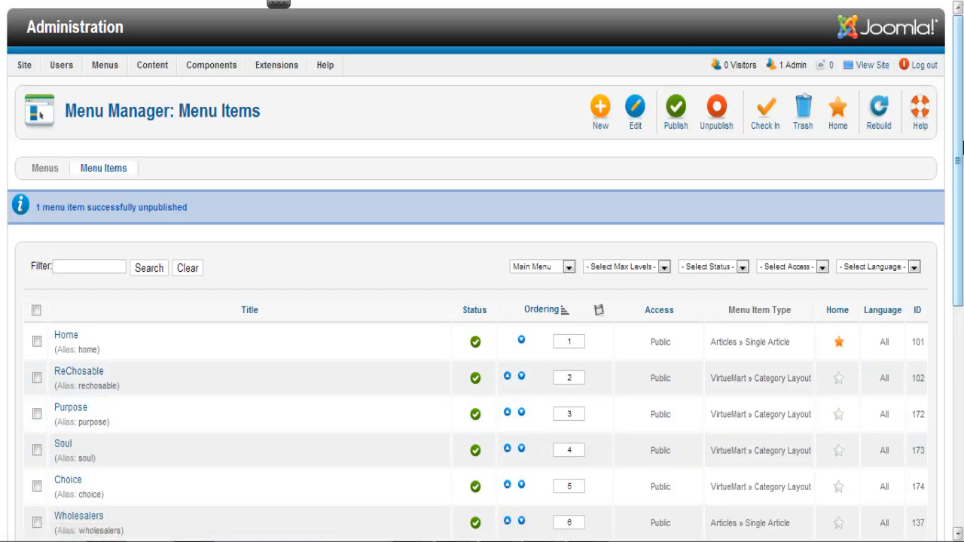
pyautogui.scroll(-3, 339, 384)
pyautogui.hotkey('ctrl', 'Tab')
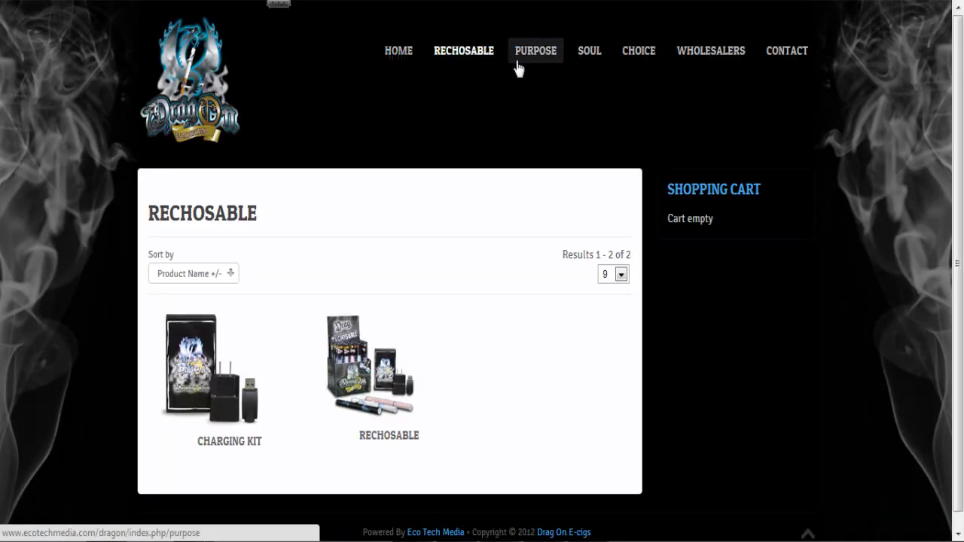
pyautogui.hotkey('ctrl', 'Tab')
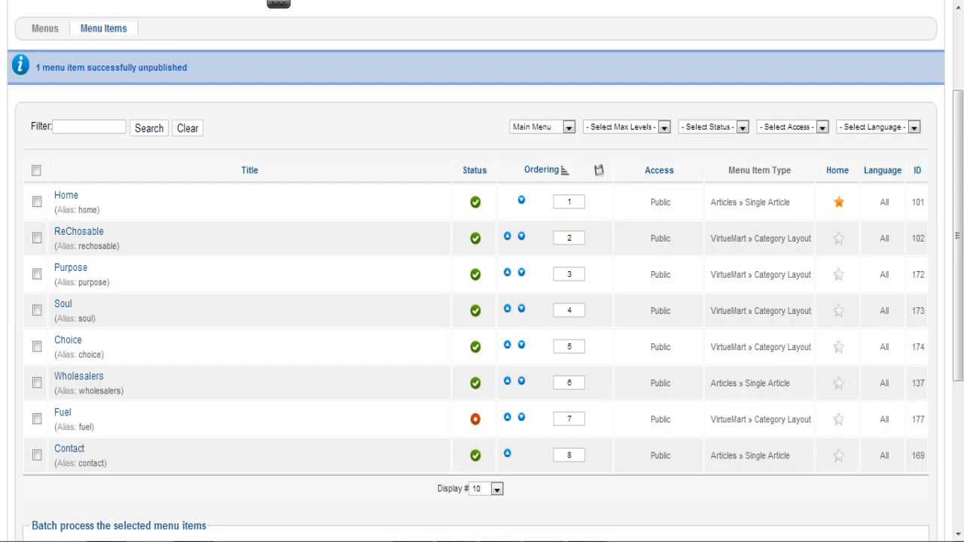
# Step: Publish the Fuel menu item again and reload the storefront's ReChosable page
pyautogui.click(476, 420)
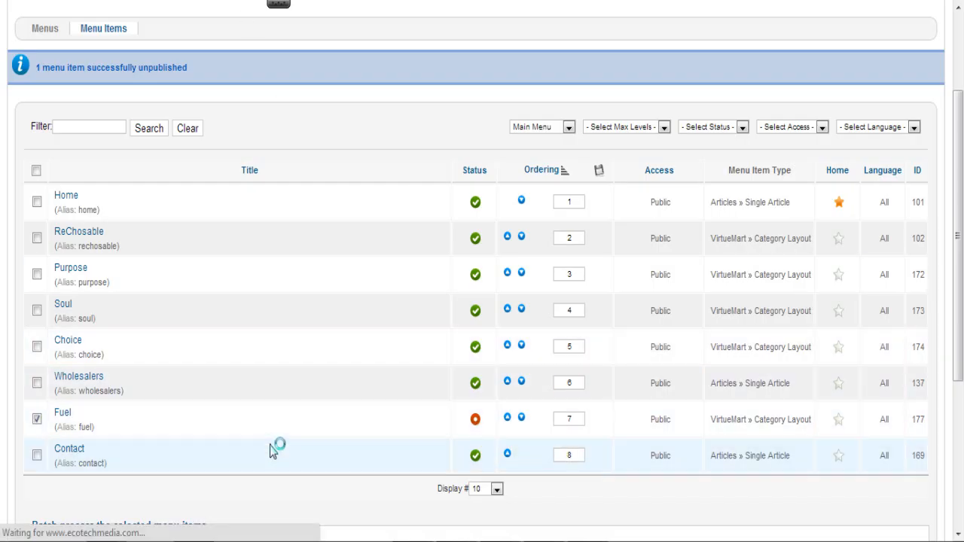
pyautogui.hotkey('ctrl', 'Tab')
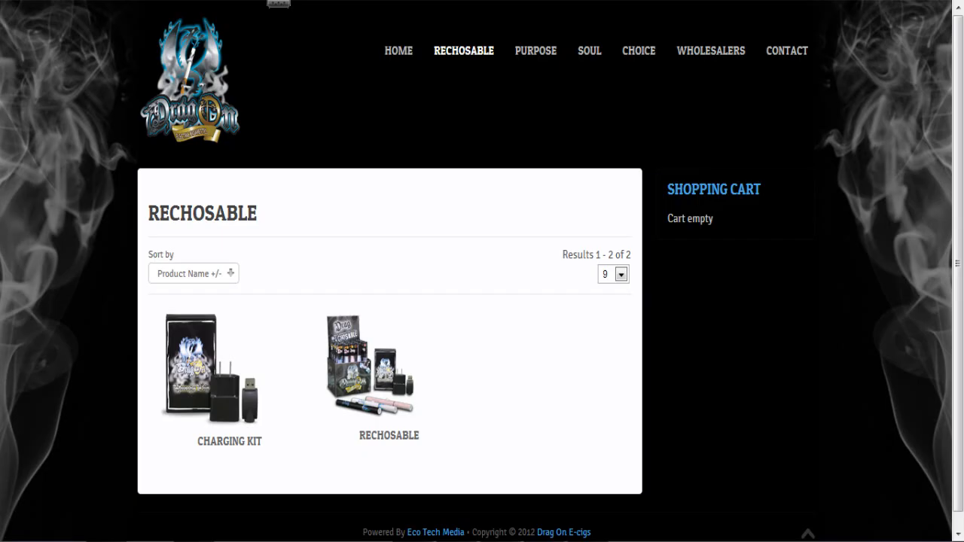
pyautogui.press('F5')
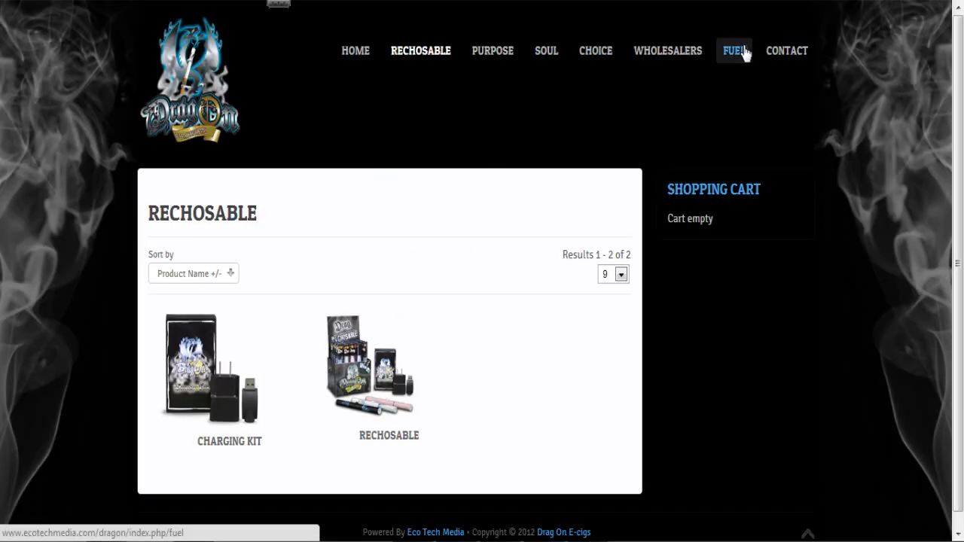
# Step: Visit the storefront's Fuel page, highlight its description text, and go back to the ReChosable page
pyautogui.click(742, 53)
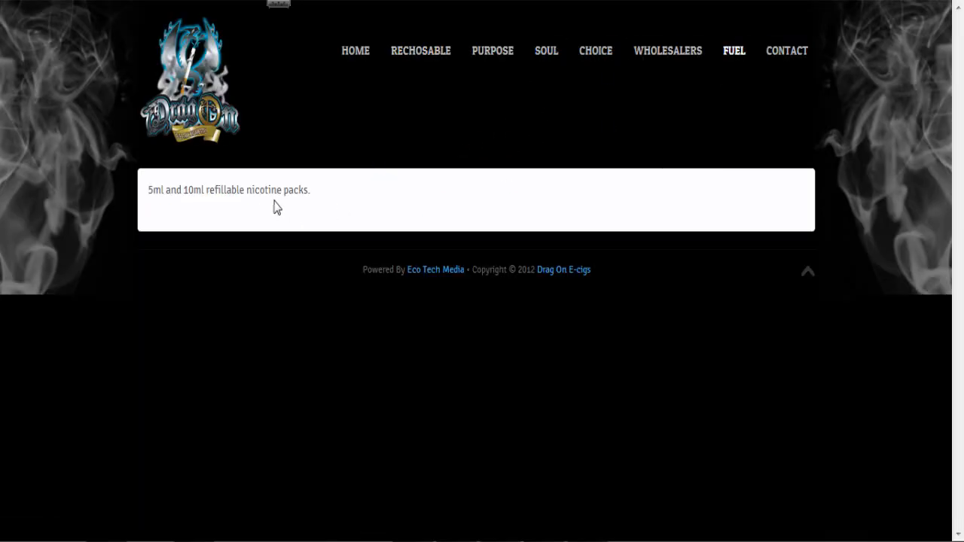
pyautogui.moveTo(148, 190); pyautogui.dragTo(325, 206)
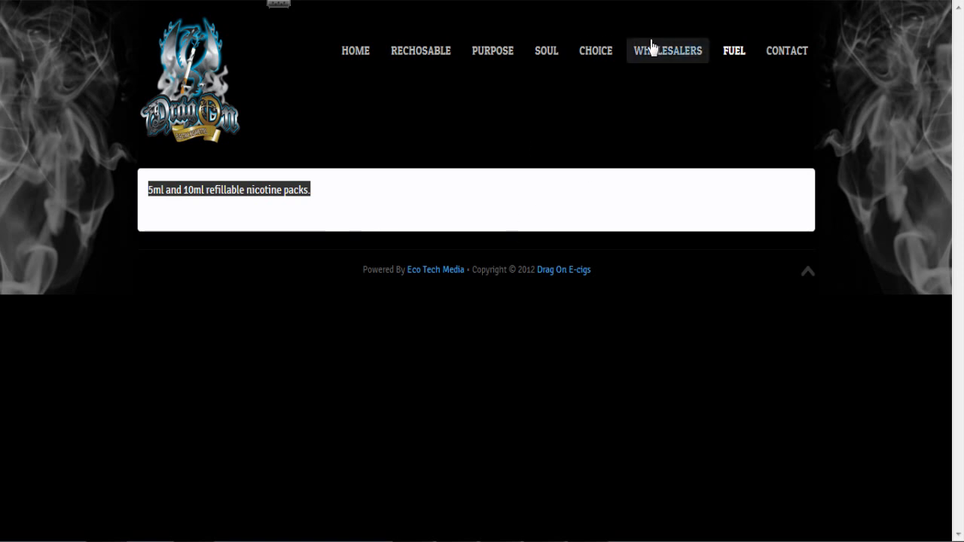
pyautogui.click(427, 54)
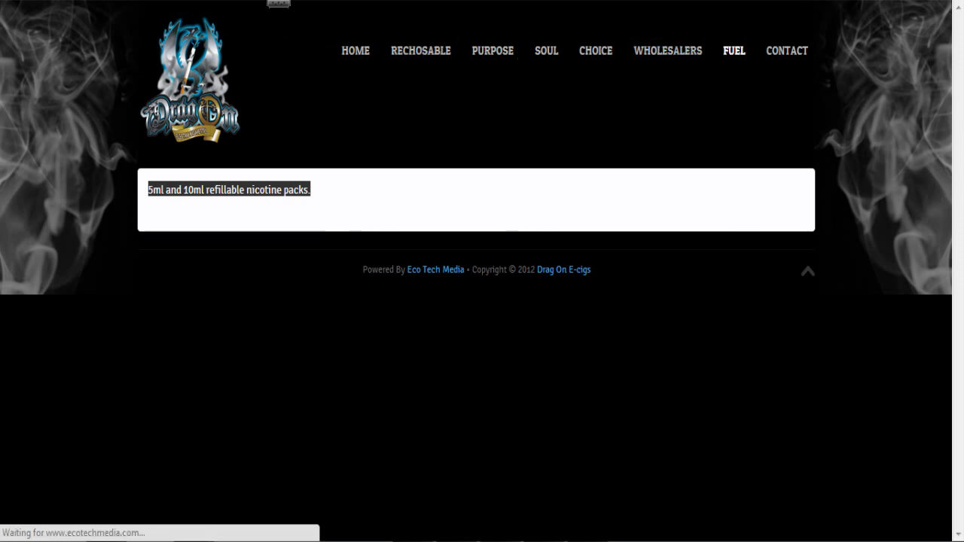